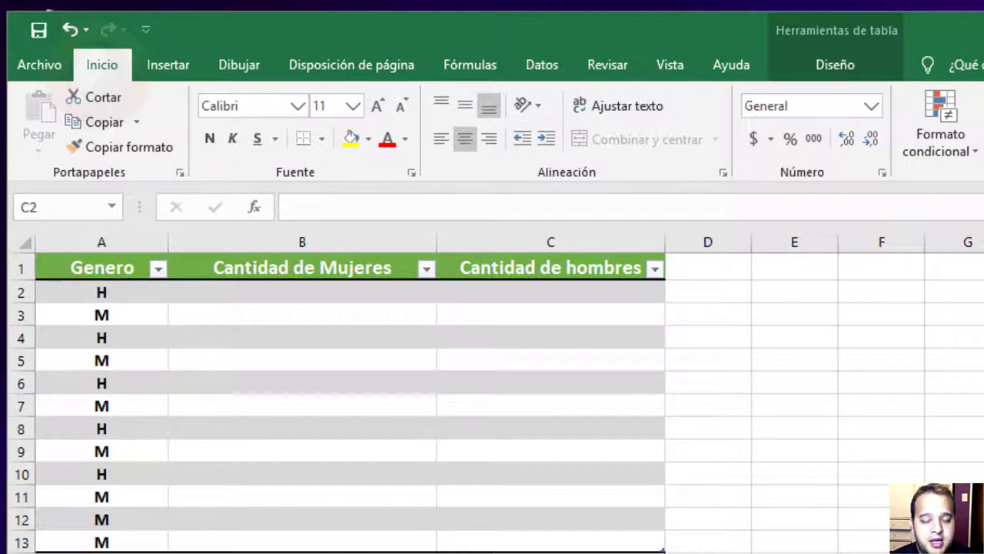
# Step: Select cell B2 under the Cantidad de Mujeres heading to hold the women count
pyautogui.click(102, 288)
pyautogui.click(249, 290)
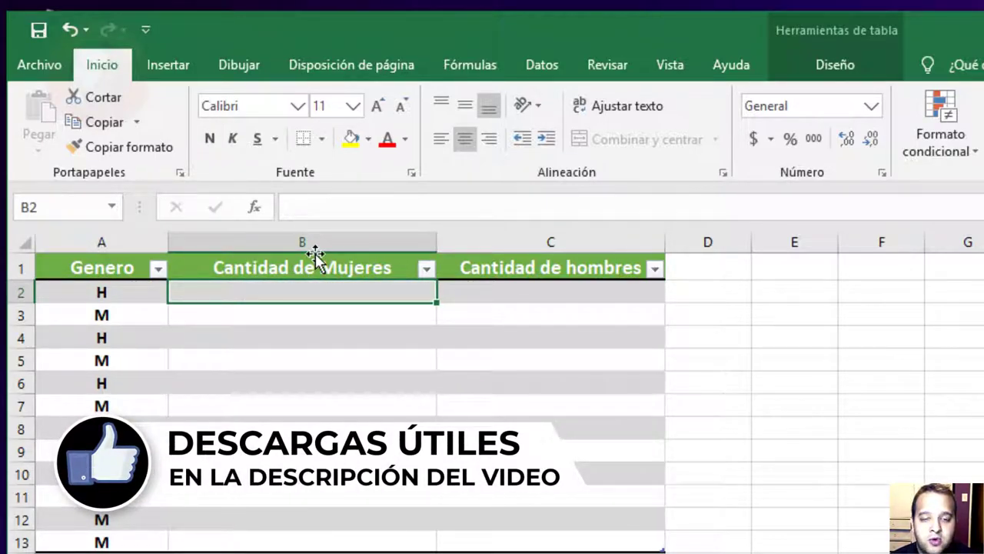
pyautogui.click(509, 295)
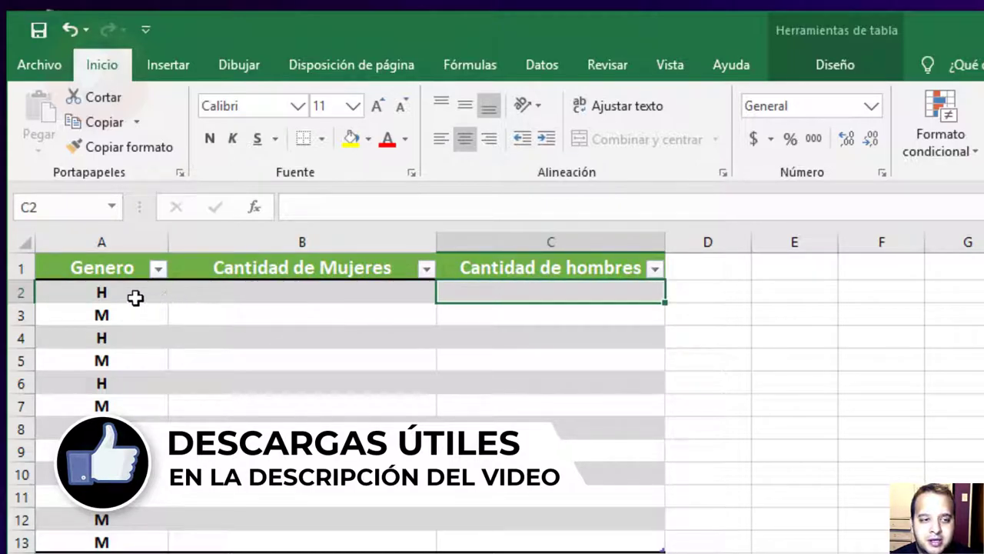
pyautogui.click(242, 301)
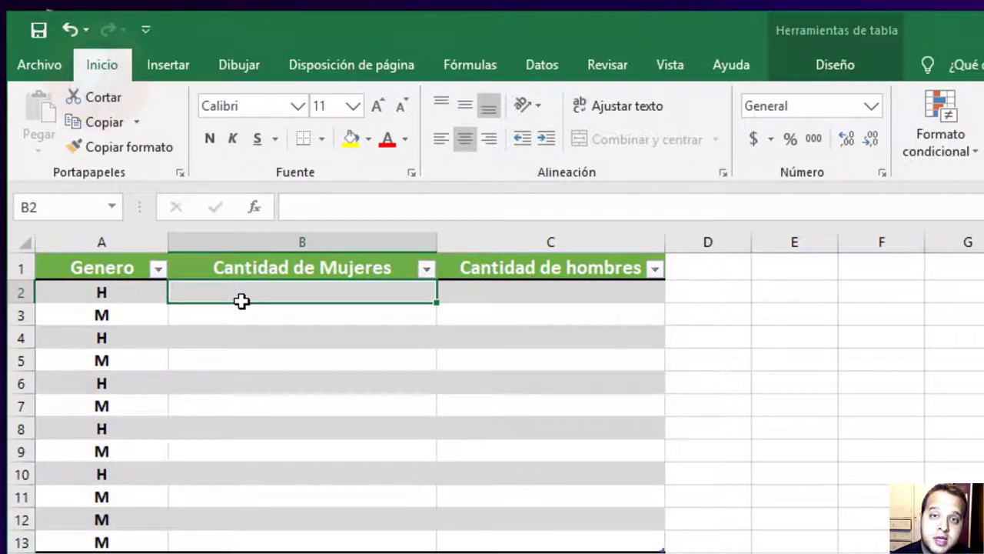
# Step: Enter =CONTAR.SI(A:A;"M") in B2 to count the women, giving 7
pyautogui.write('=')
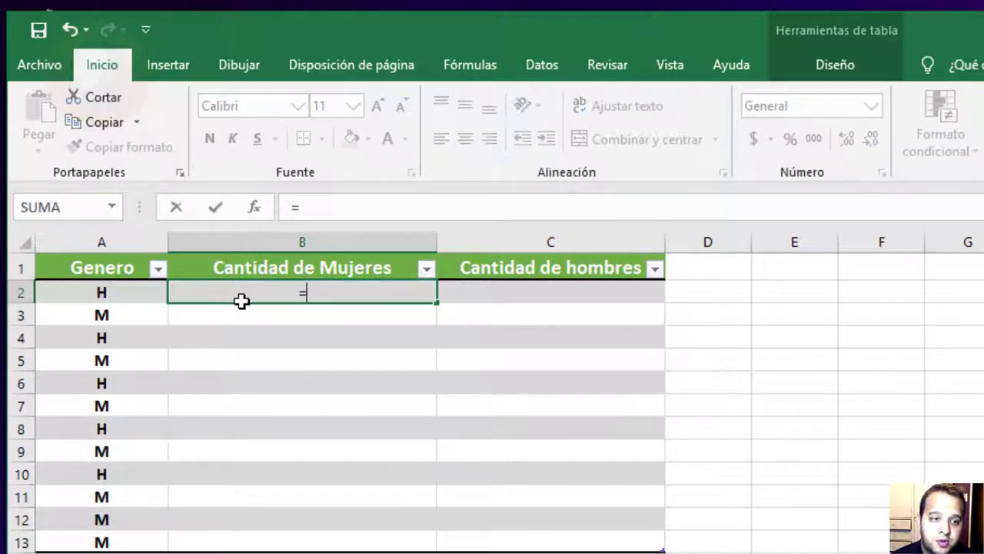
pyautogui.write('con')
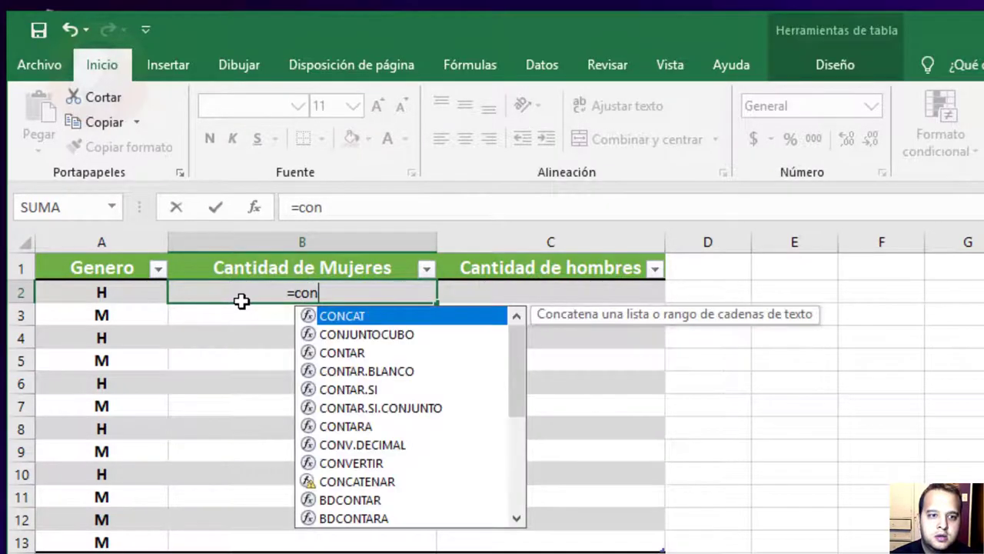
pyautogui.write('tar.')
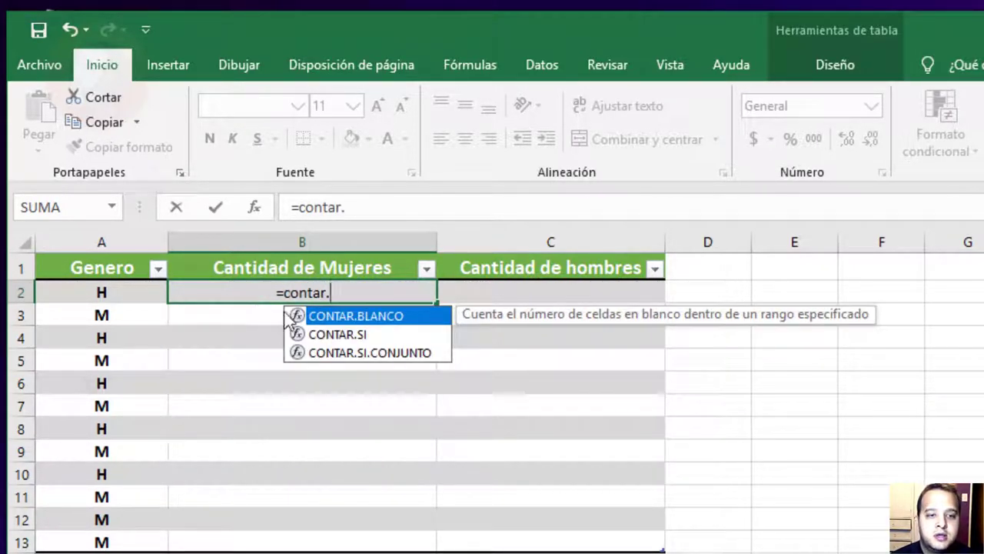
pyautogui.doubleClick(343, 333)
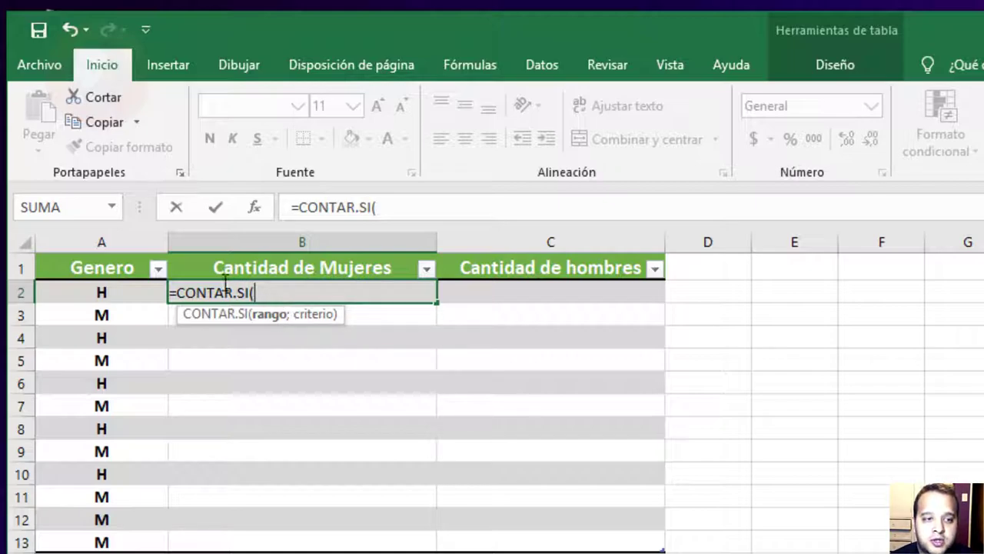
pyautogui.click(112, 240)
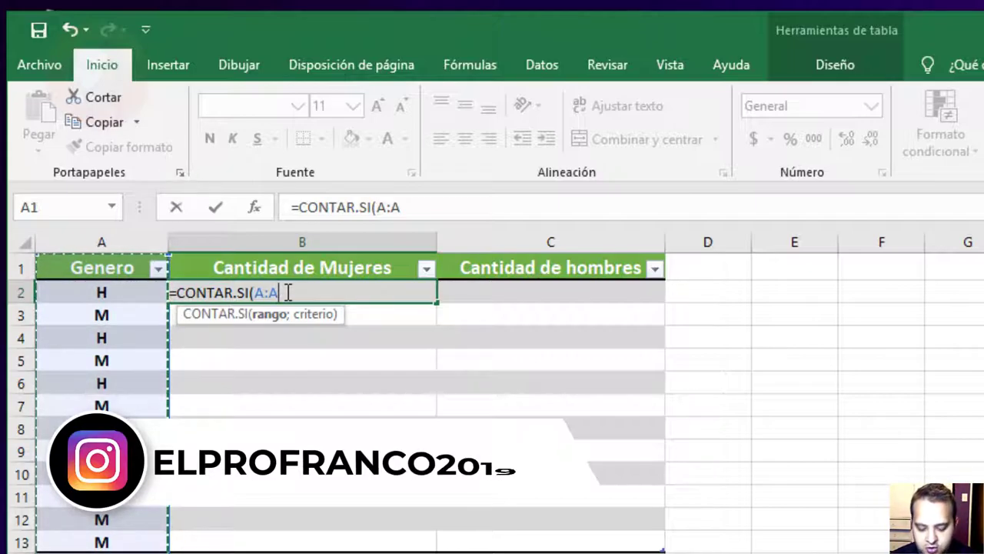
pyautogui.write(';')
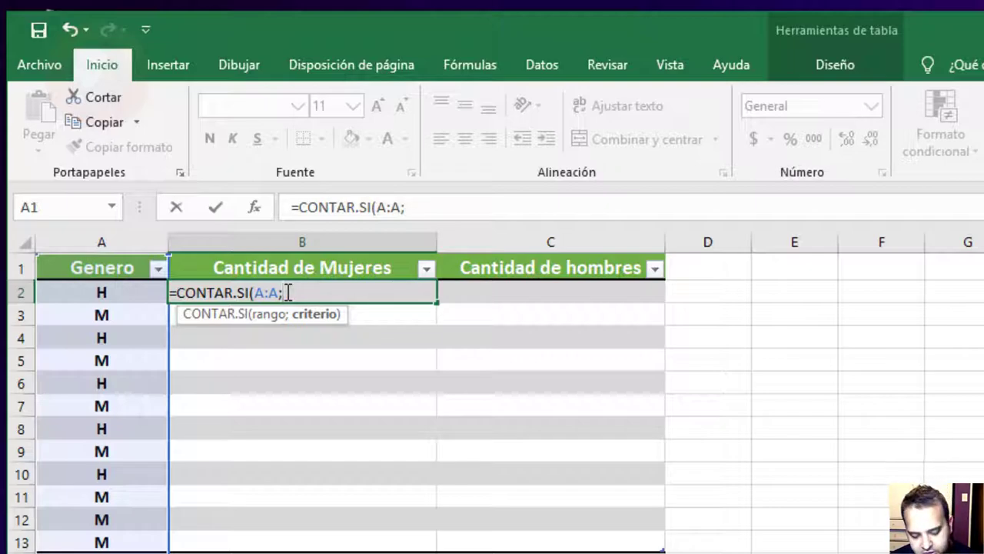
pyautogui.write('"')
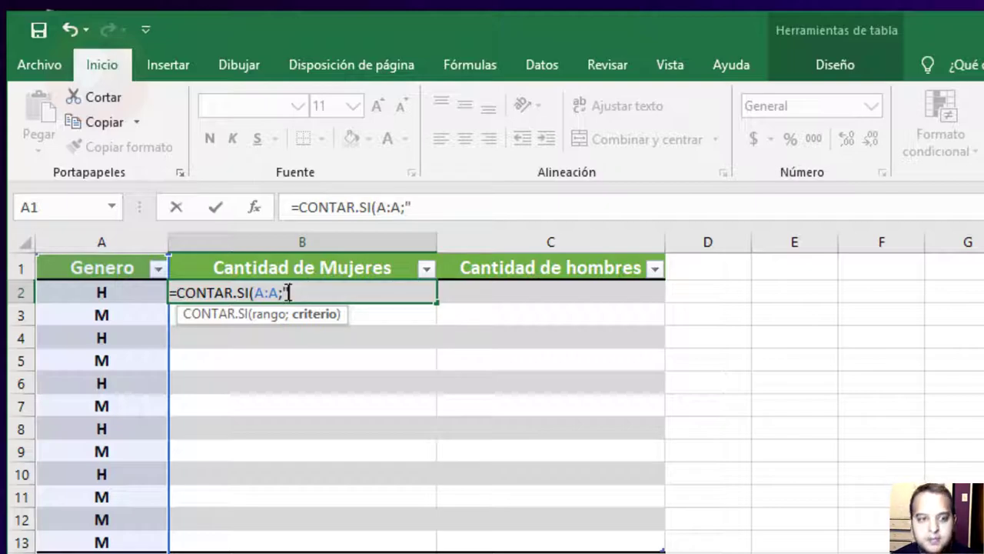
pyautogui.write('m')
pyautogui.press('BackSpace')
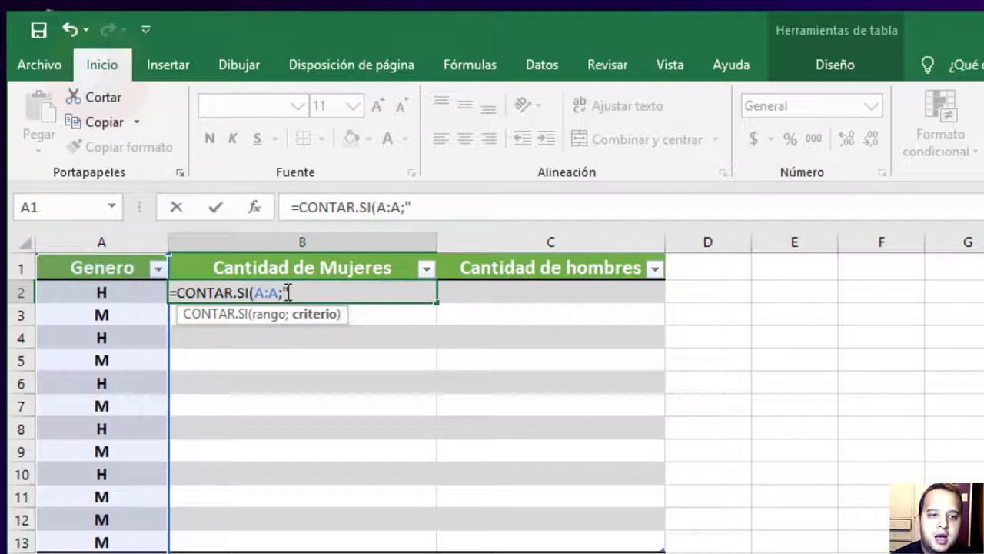
pyautogui.write('M')
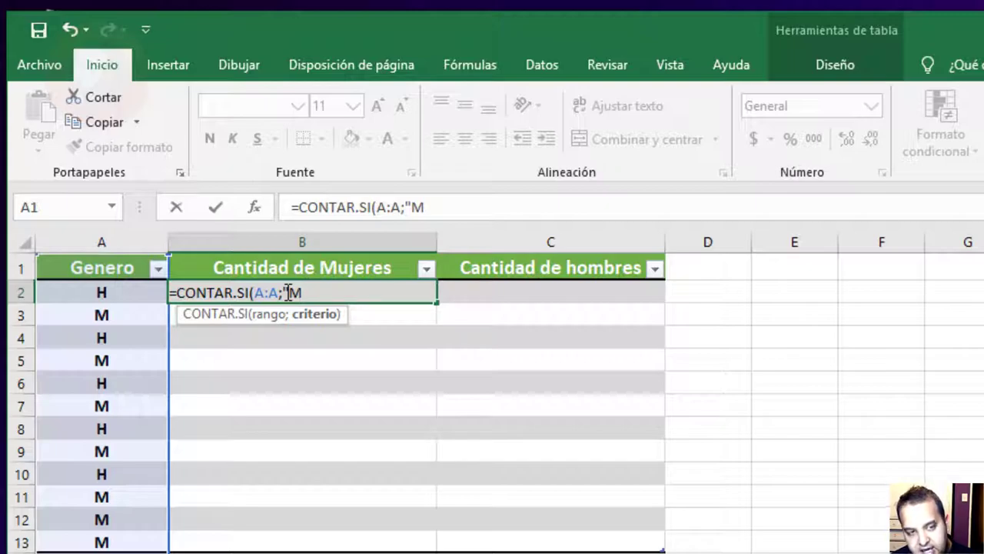
pyautogui.write('"')
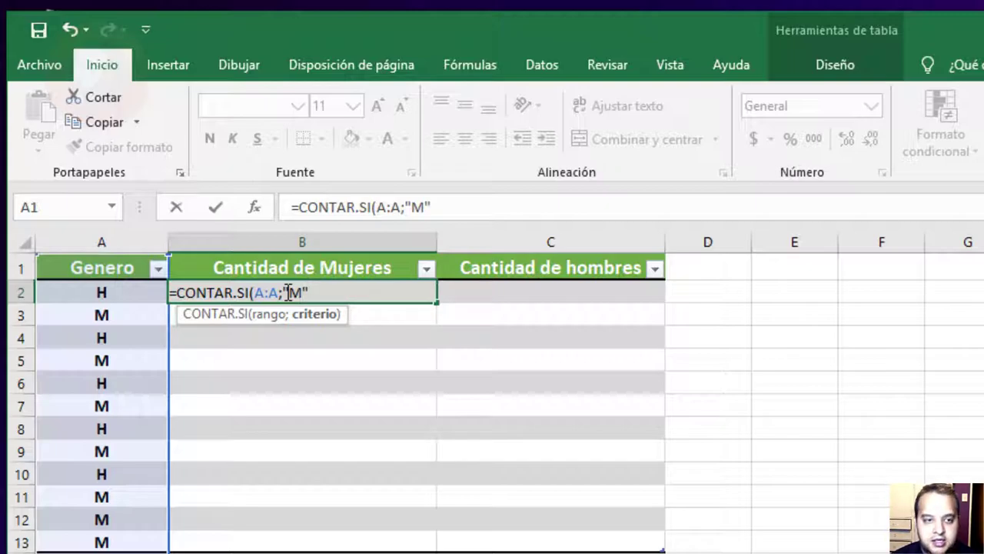
pyautogui.write(')')
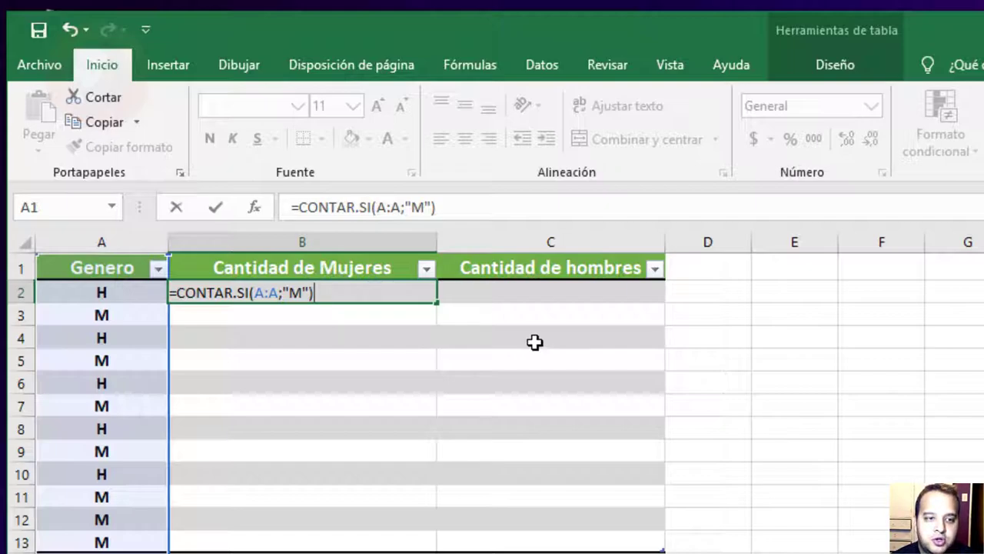
pyautogui.press('Return')
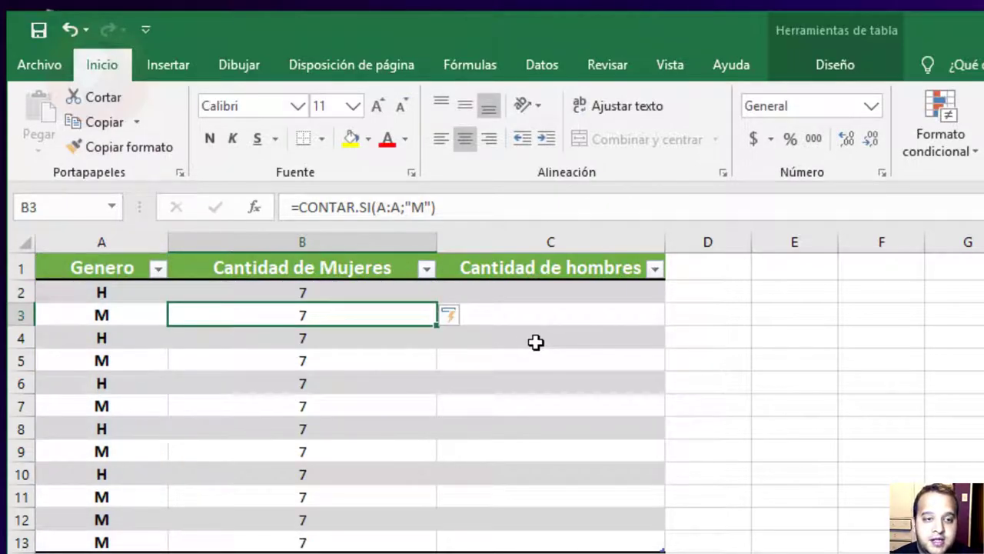
# Step: Clear the auto-filled 7s from B3:B13, keeping the count only in B2
pyautogui.click(305, 292)
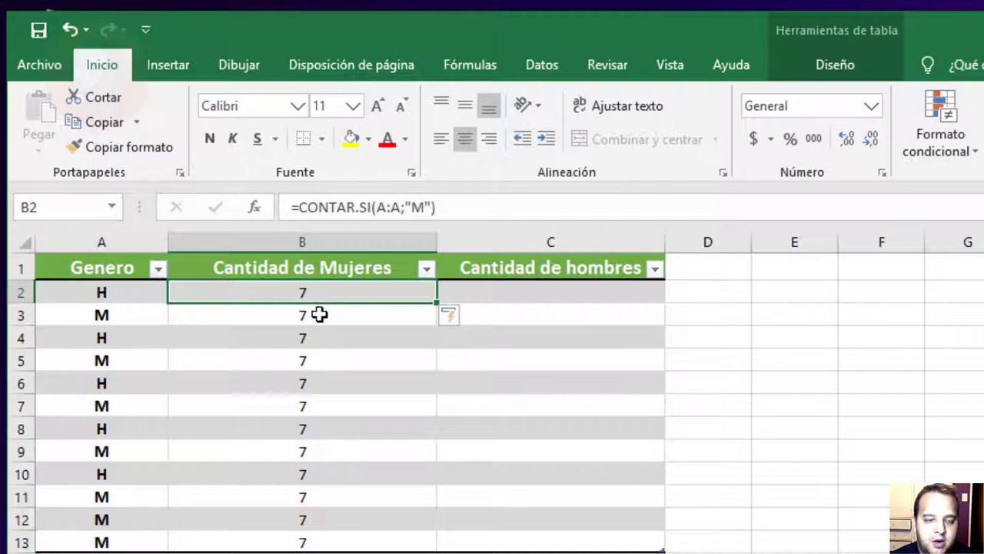
pyautogui.click(368, 315)
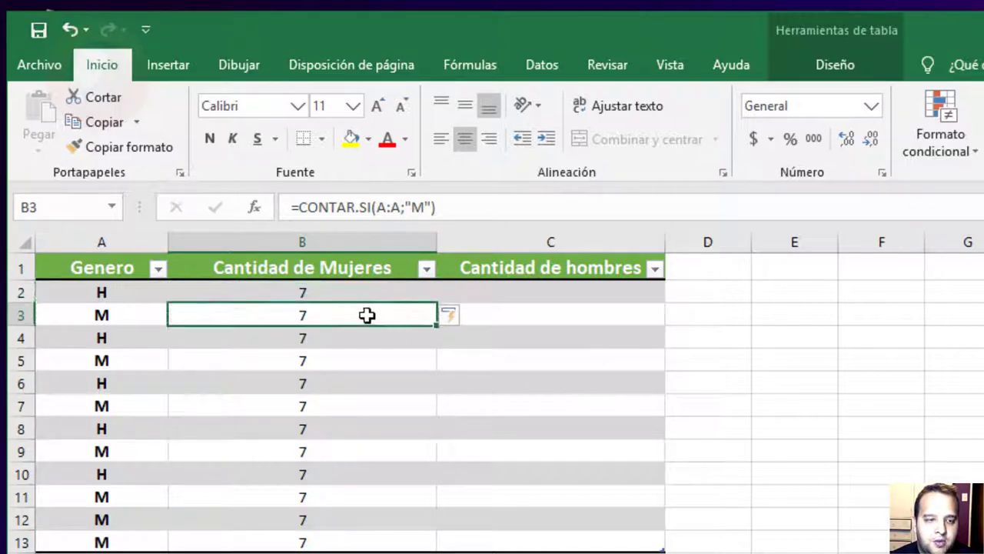
pyautogui.click(319, 295)
pyautogui.moveTo(336, 318); pyautogui.dragTo(346, 536)
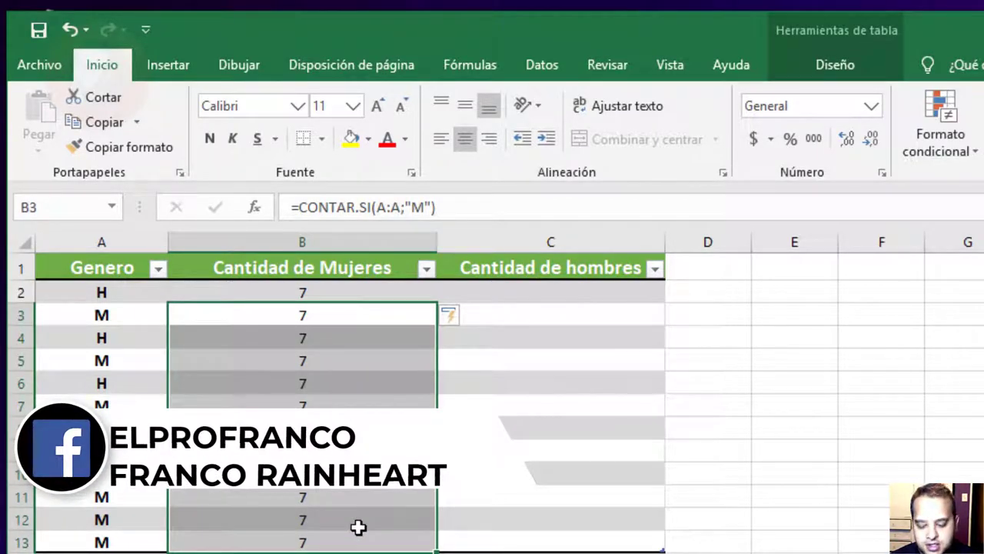
pyautogui.press('Delete')
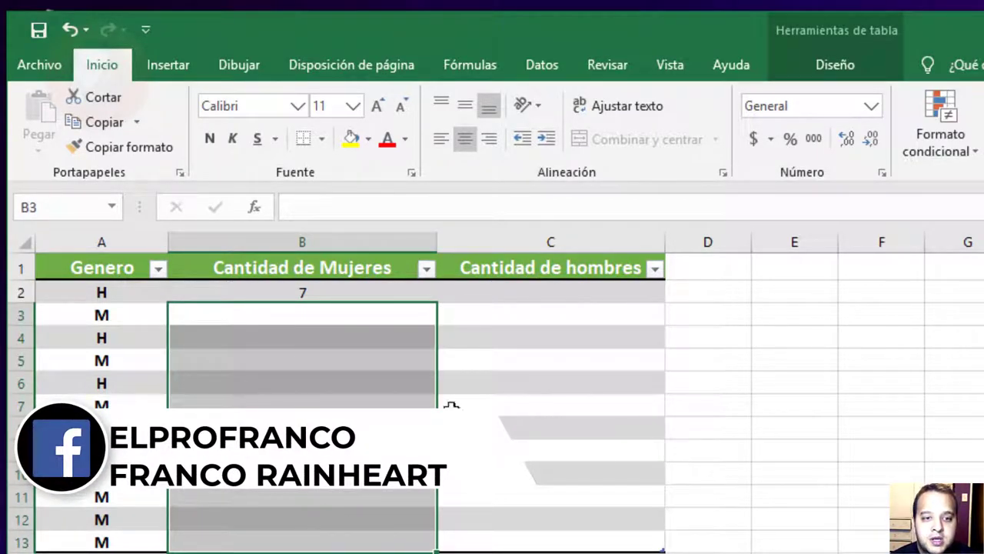
# Step: Open B2's counting formula for editing in the formula bar
pyautogui.click(316, 295)
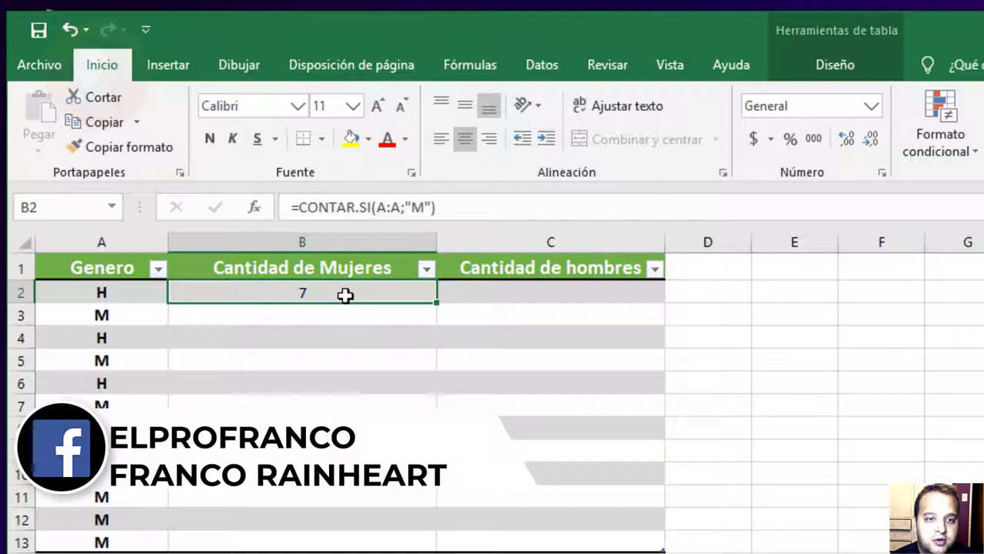
pyautogui.click(539, 299)
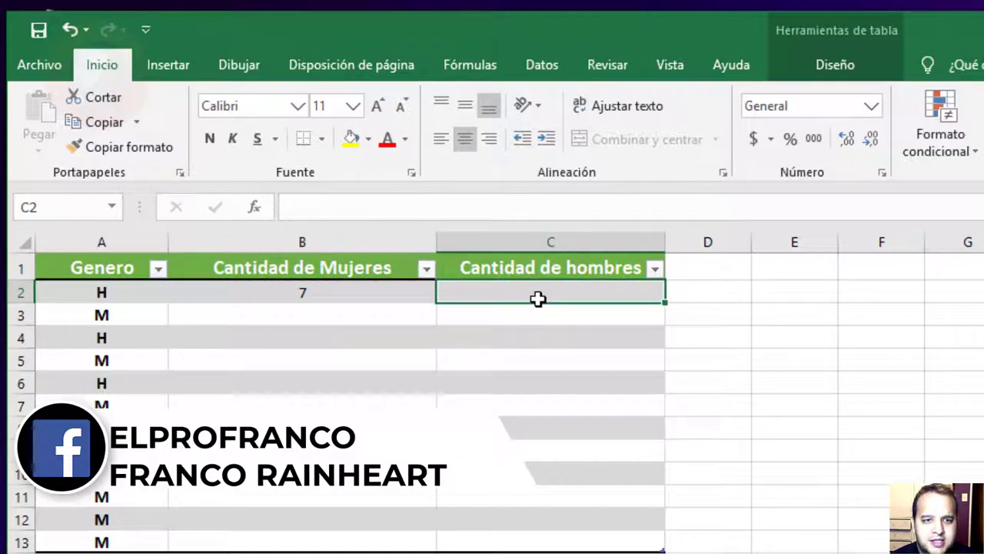
pyautogui.click(377, 286)
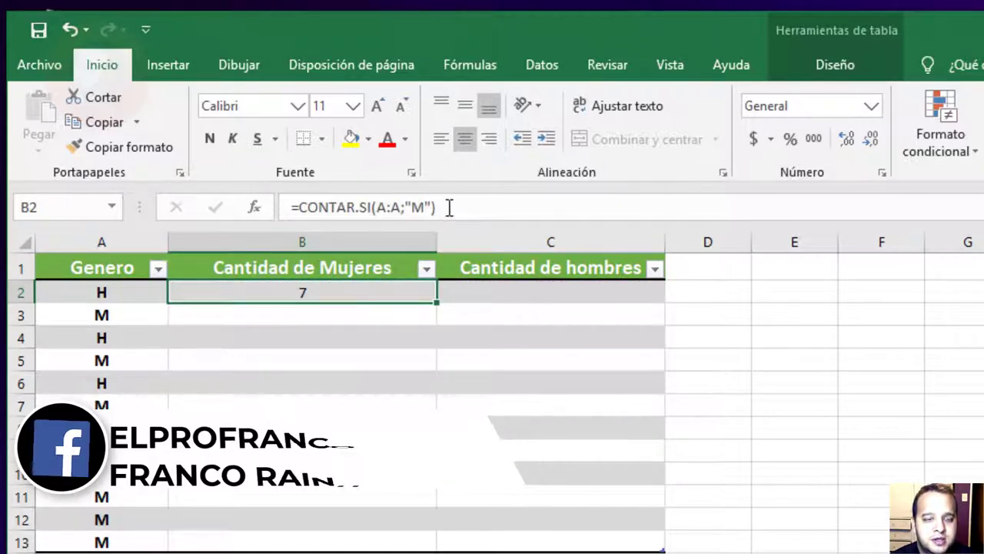
# Step: Copy the =CONTAR.SI(A:A;"M") formula text and commit it in B2
pyautogui.moveTo(448, 208); pyautogui.dragTo(386, 206)
pyautogui.keyDown('shift'); pyautogui.click(289, 207); pyautogui.keyUp('shift')
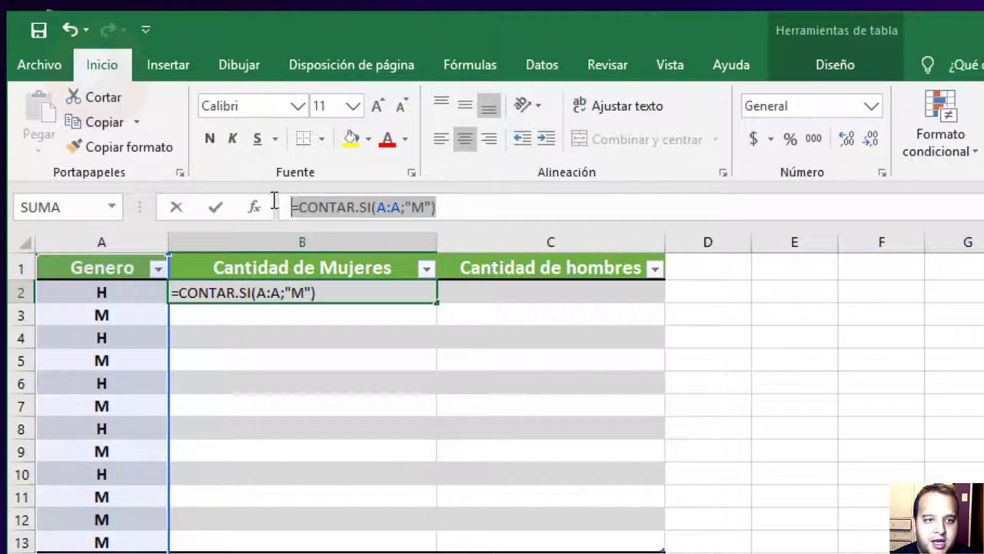
pyautogui.rightClick(331, 208)
pyautogui.click(352, 243)
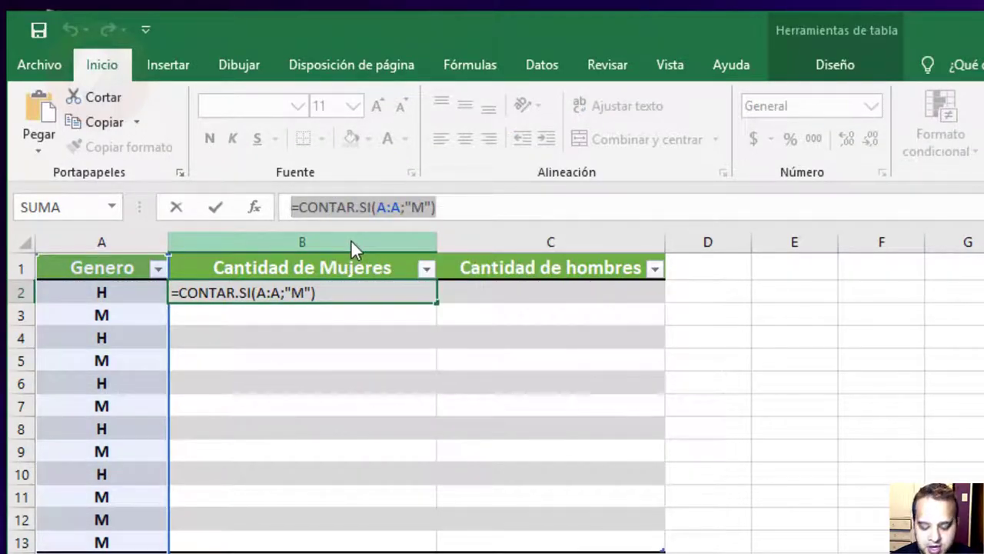
pyautogui.press('Return')
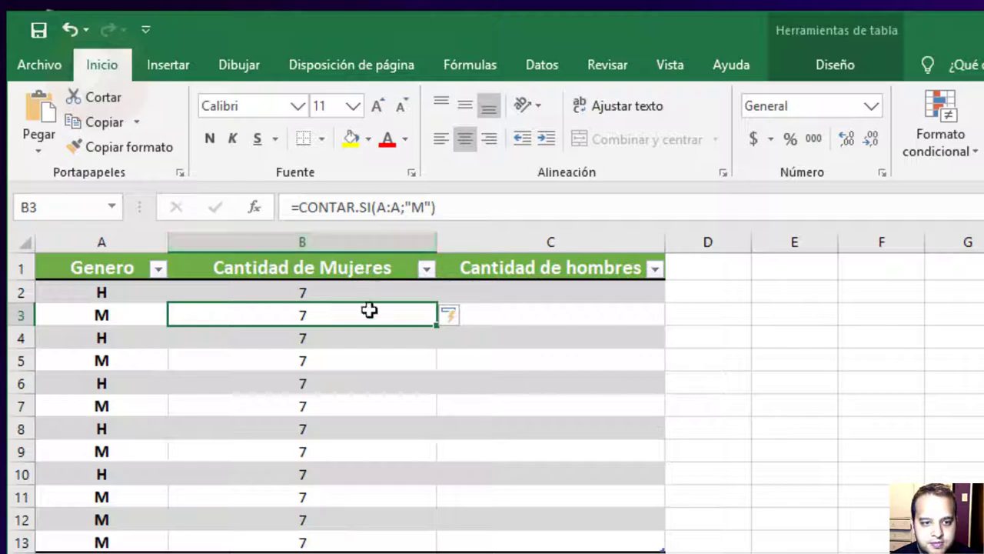
# Step: Delete the duplicated 7s below B2 and start editing cell C2
pyautogui.moveTo(369, 310); pyautogui.dragTo(397, 541)
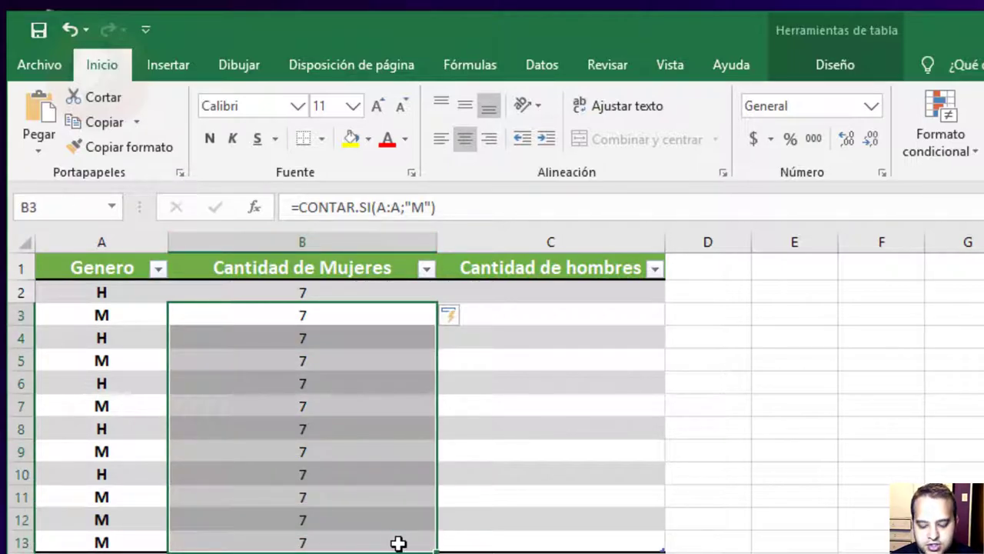
pyautogui.press('Delete')
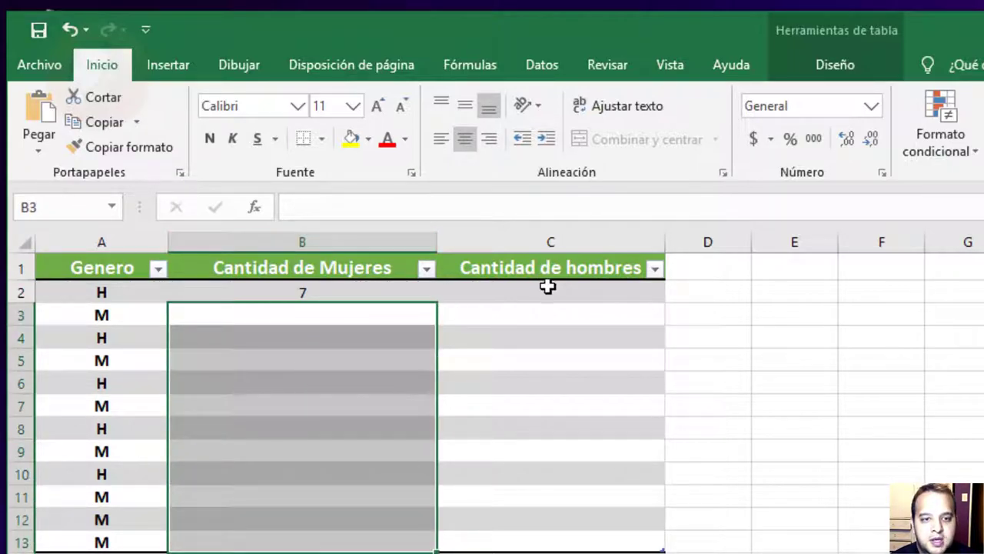
pyautogui.click(546, 287)
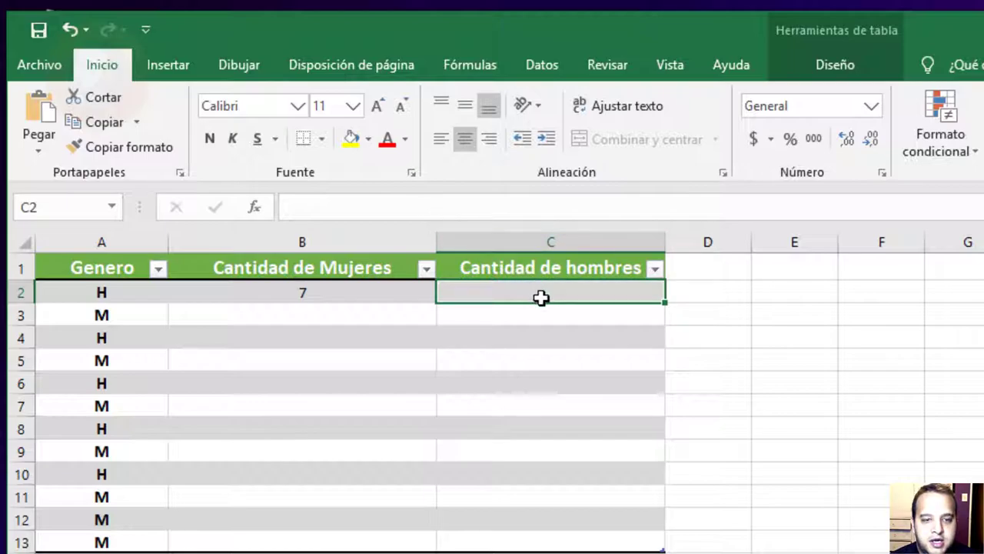
pyautogui.click(330, 204)
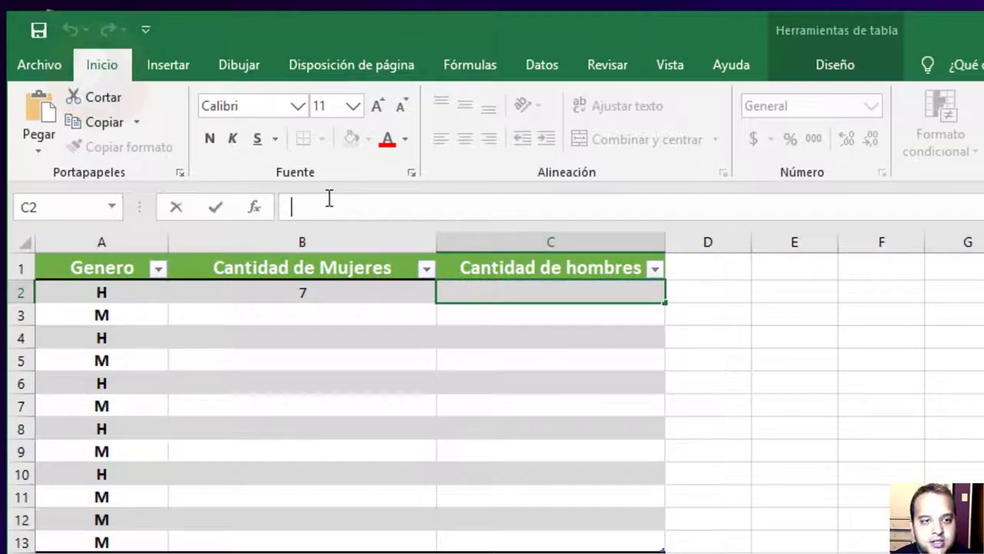
# Step: Enter =CONTAR.SI(A:A;"H") in C2 to count the men, giving 5
pyautogui.write('=CONTAR.SI(A:A;"M")')
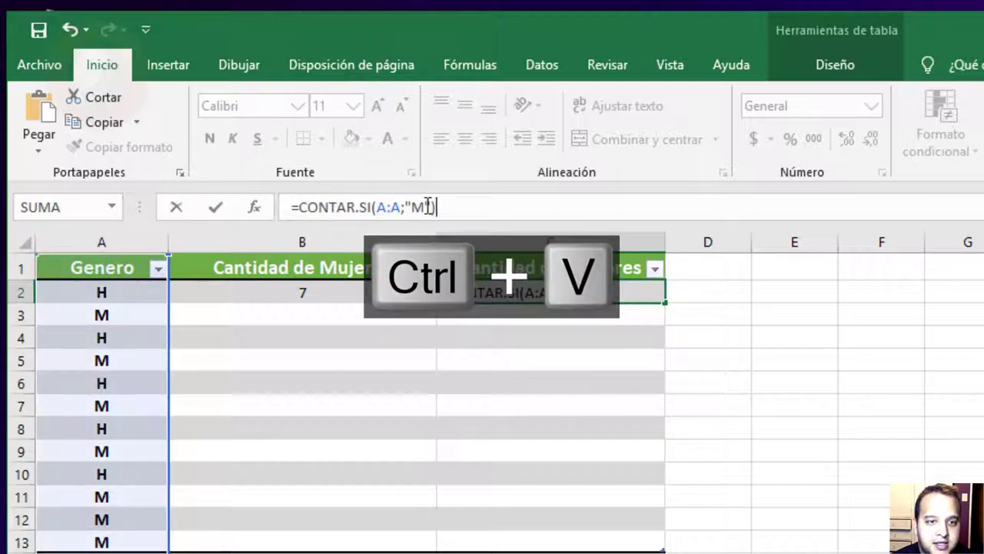
pyautogui.click(427, 206)
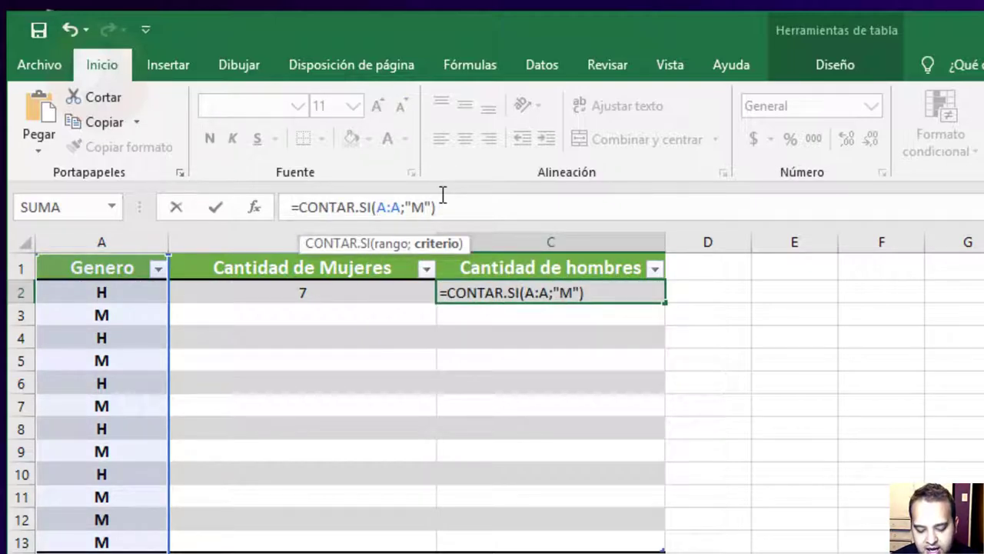
pyautogui.press('BackSpace')
pyautogui.write('h')
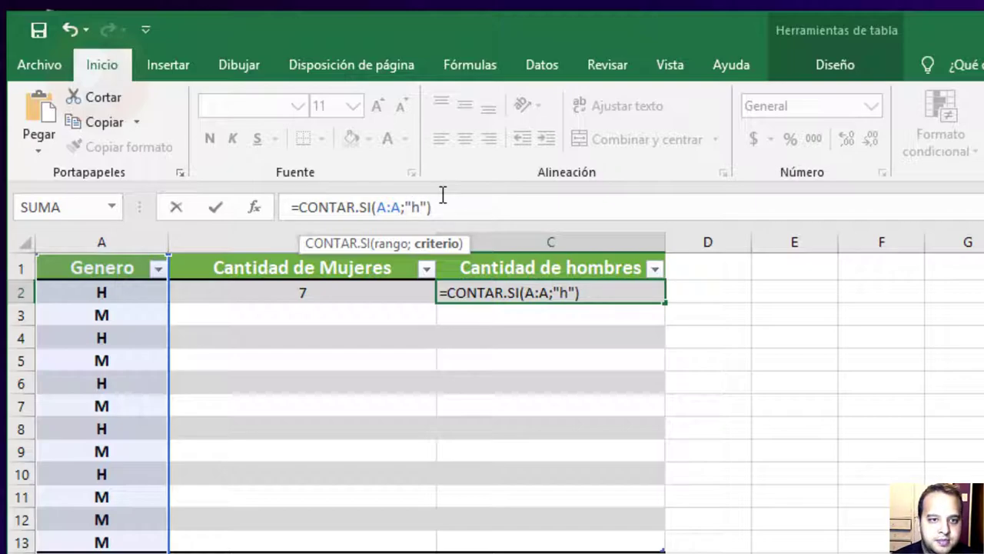
pyautogui.press('BackSpace')
pyautogui.write('H')
pyautogui.press('Return')
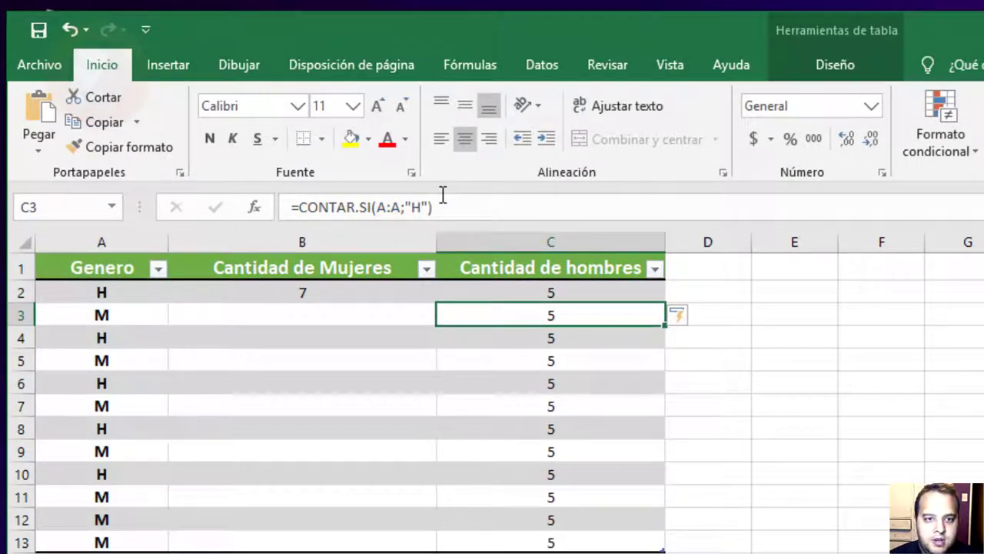
# Step: Clear the duplicated 5s below C2 and verify the formulas in C2 and B2
pyautogui.moveTo(569, 315); pyautogui.dragTo(587, 536)
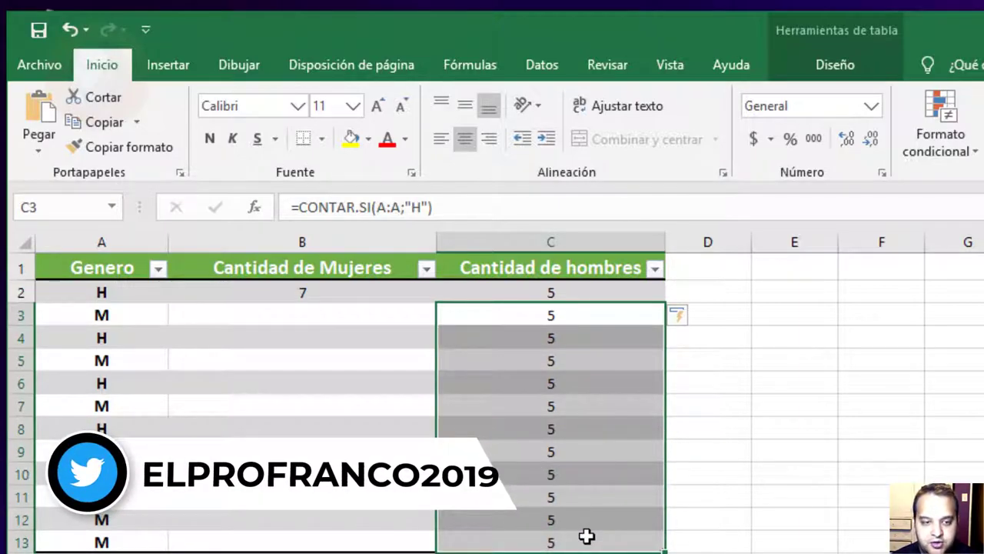
pyautogui.press('Delete')
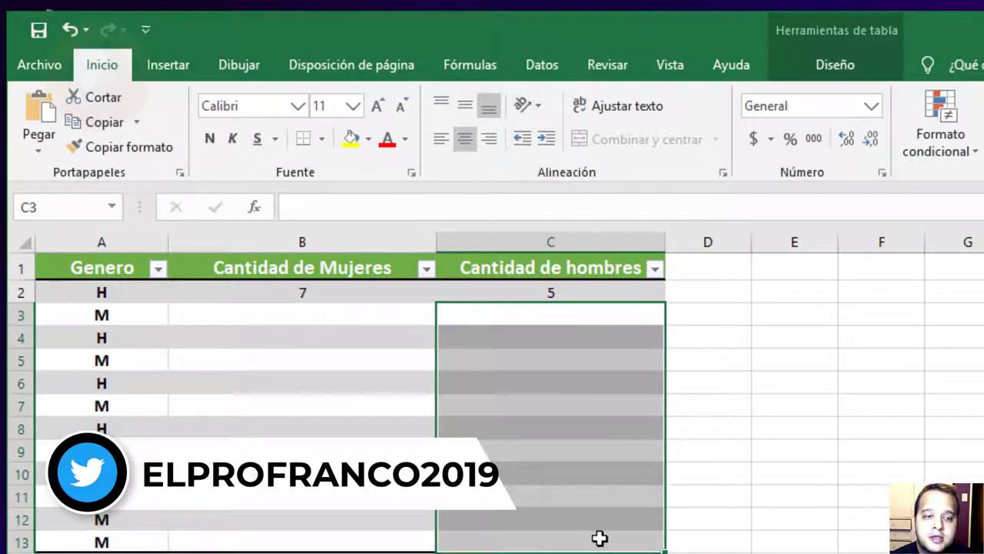
pyautogui.click(508, 496)
pyautogui.click(519, 285)
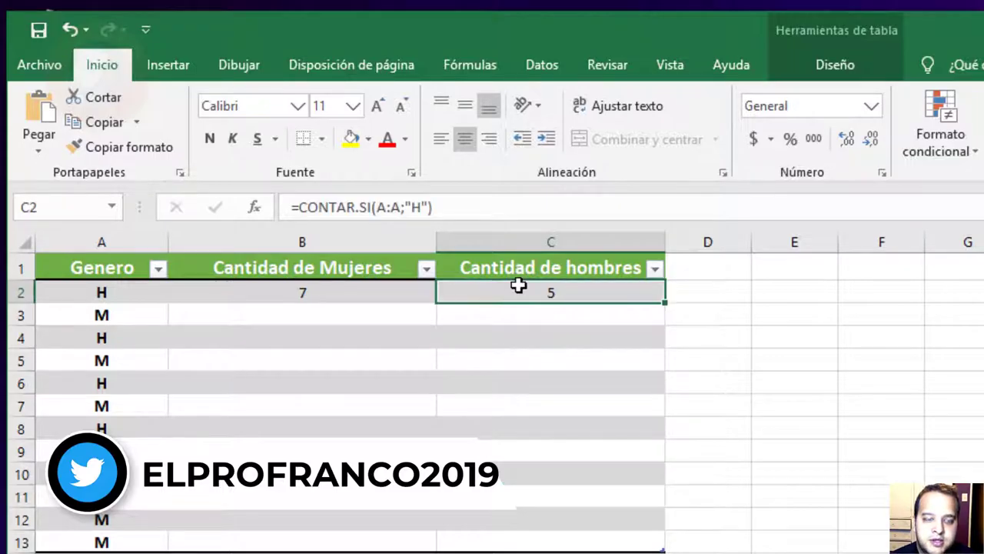
pyautogui.click(357, 293)
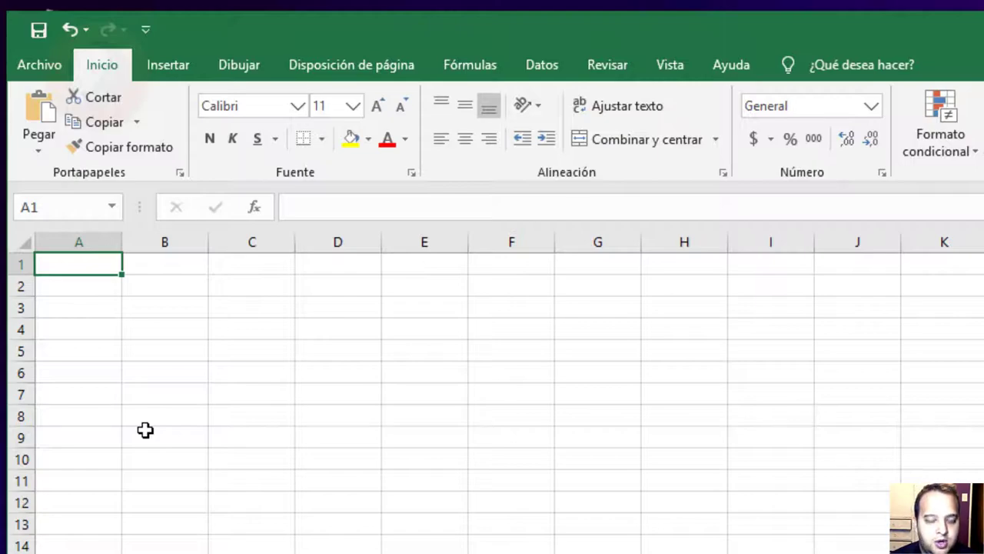
# Step: Type the Numeros header in A1 and the values 1 to 5 in A2:A6
pyautogui.write('Num')
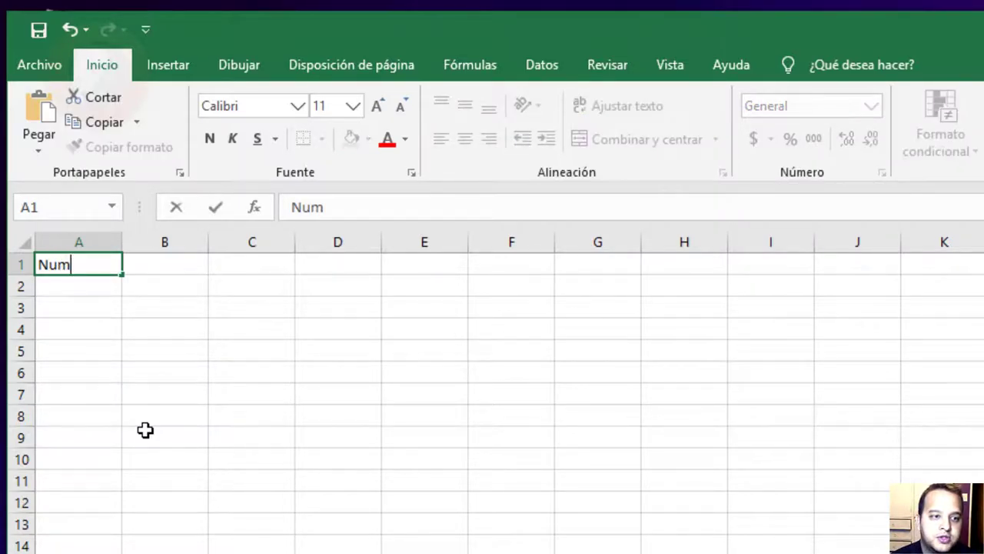
pyautogui.write('eros')
pyautogui.press('Return')
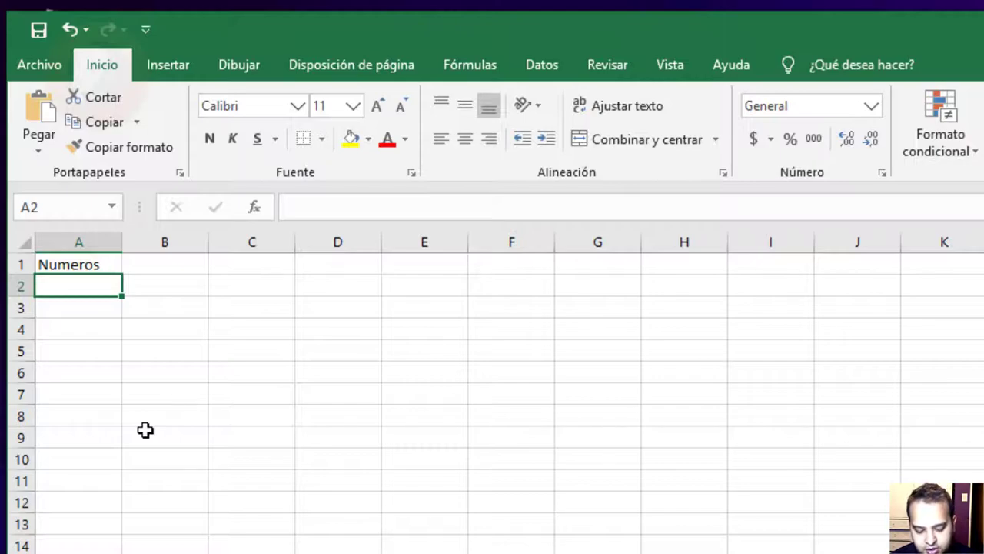
pyautogui.write('1')
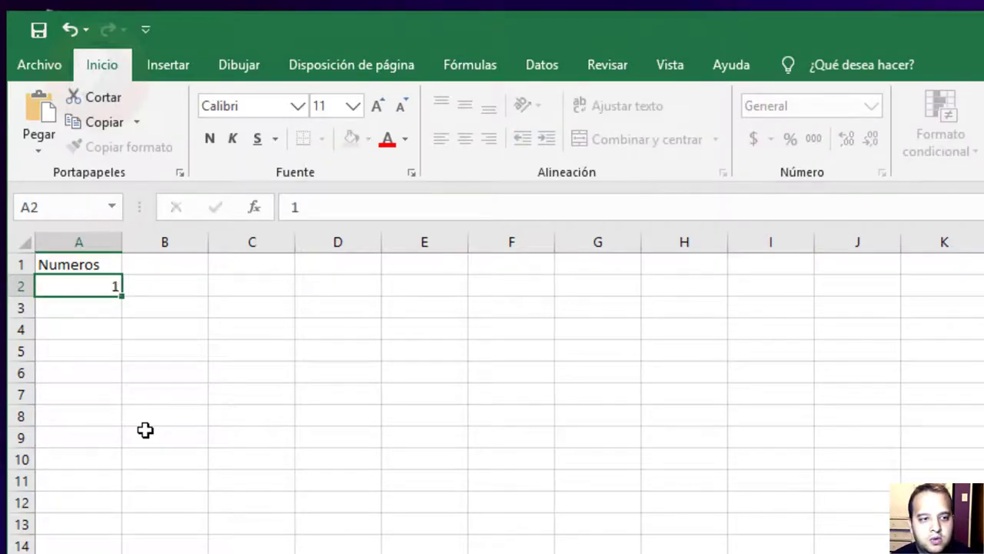
pyautogui.press('Return')
pyautogui.write('2 3 4 5')
pyautogui.press('Return')
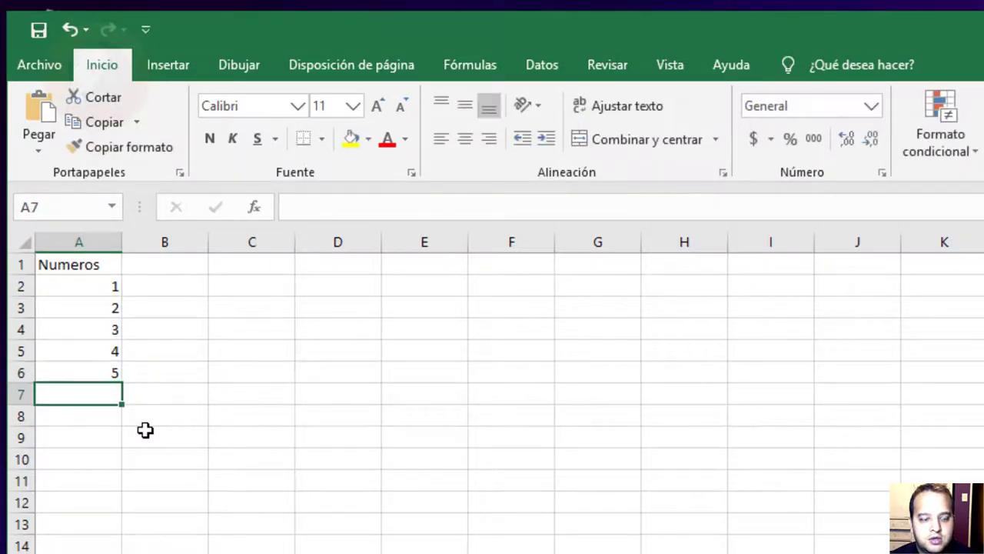
# Step: Widen column B and type the header 'Numeros mayores a 3' in B1
pyautogui.moveTo(208, 241); pyautogui.dragTo(361, 241)
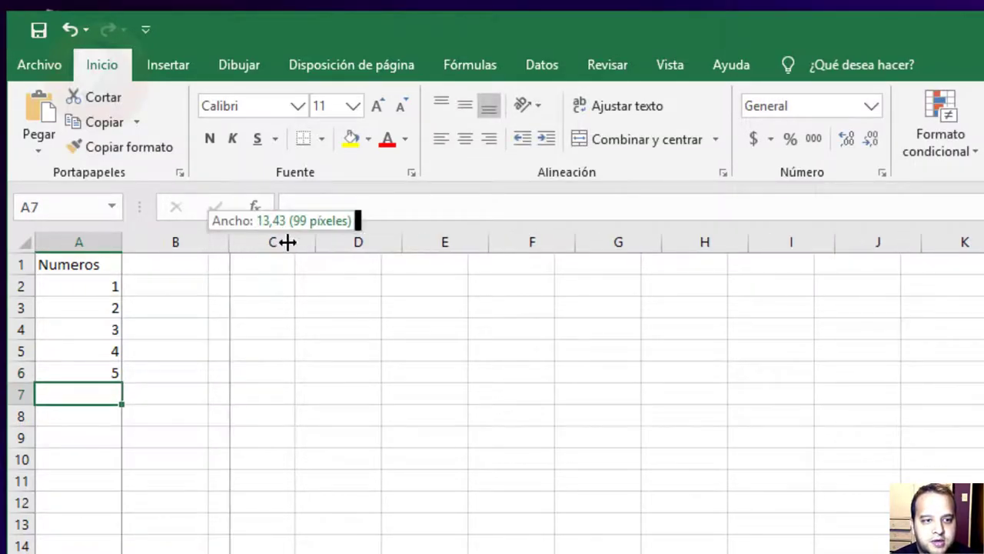
pyautogui.click(282, 267)
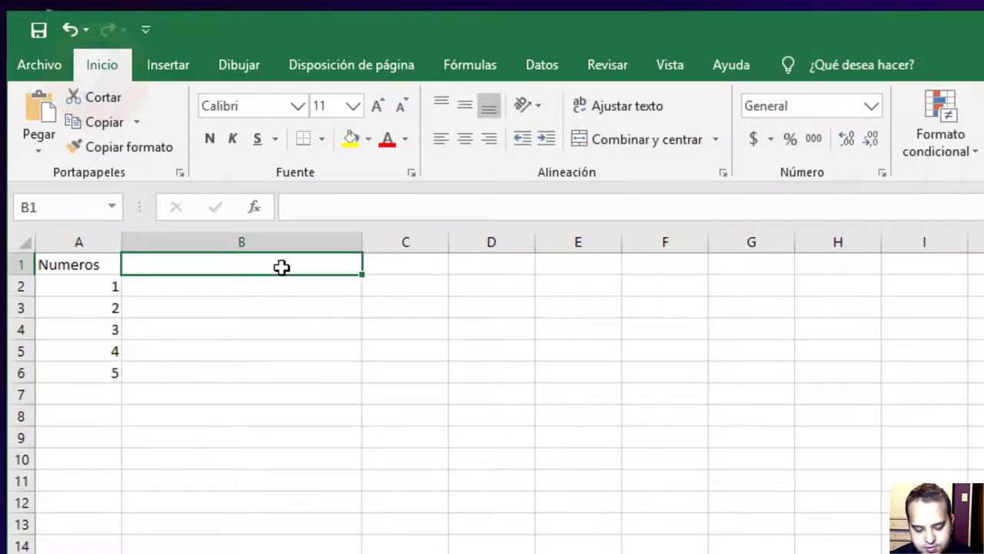
pyautogui.write('Numeros m')
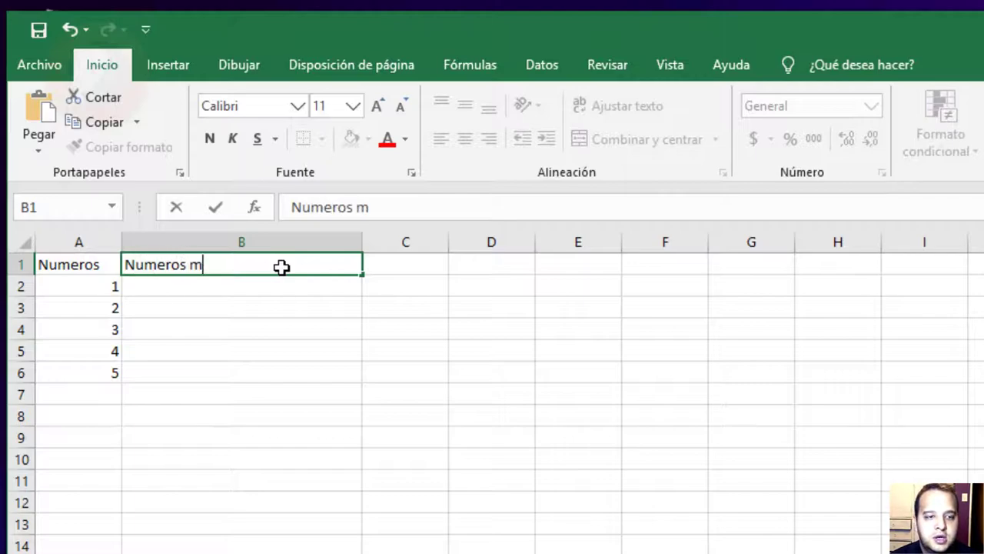
pyautogui.write('ayores a ')
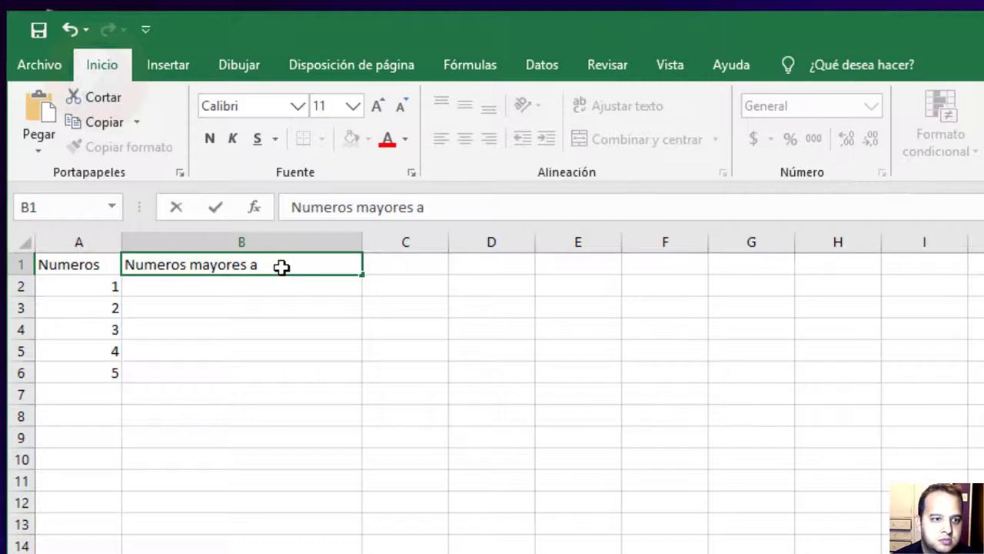
pyautogui.write('3')
# Step: Enter =CONTAR.SI(A:A;">3") in B2, returning 2
pyautogui.press('Return')
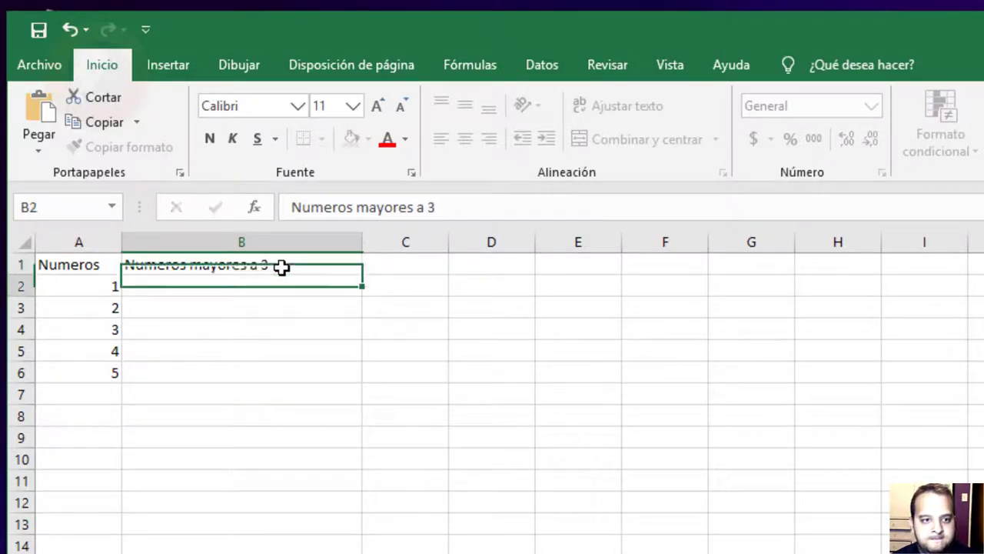
pyautogui.write('=')
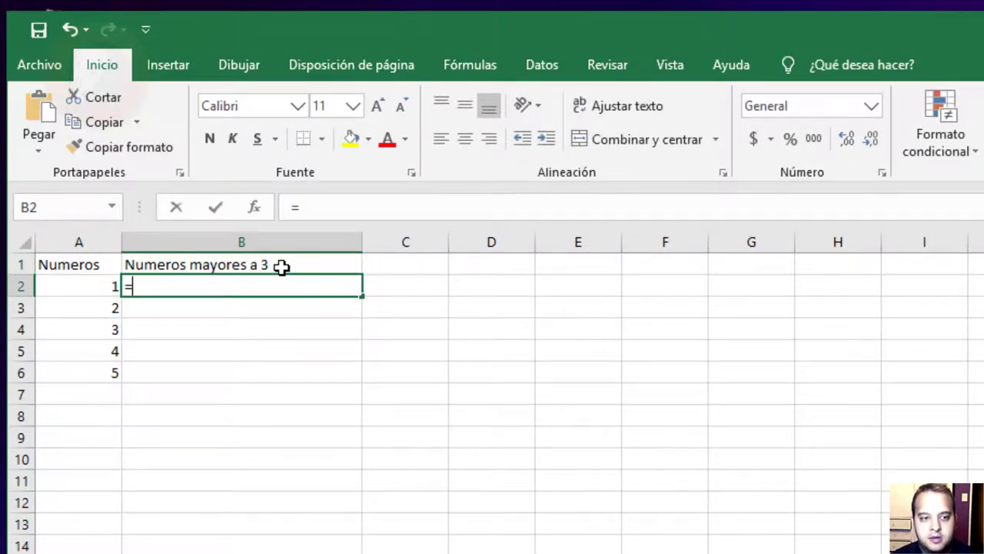
pyautogui.write('cont')
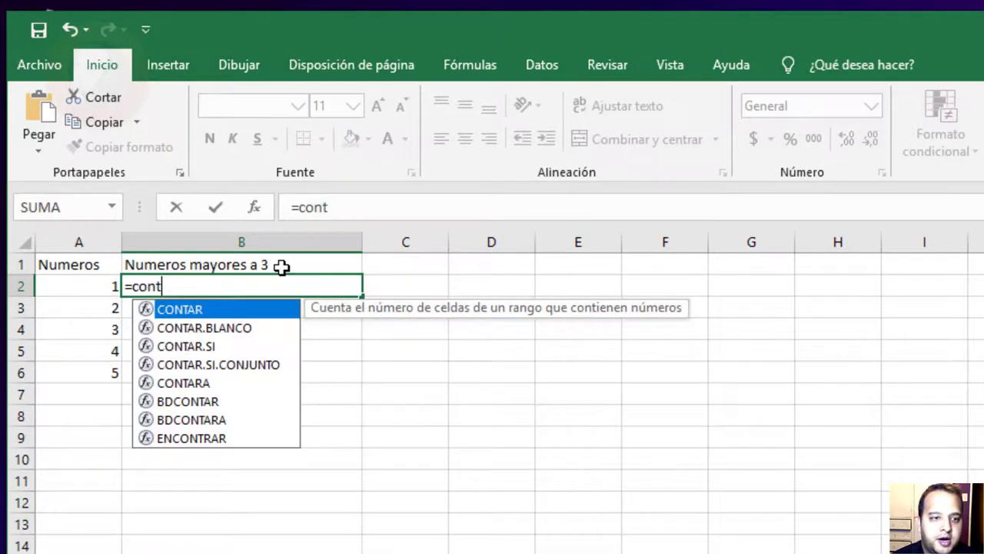
pyautogui.write('a')
pyautogui.doubleClick(256, 344)
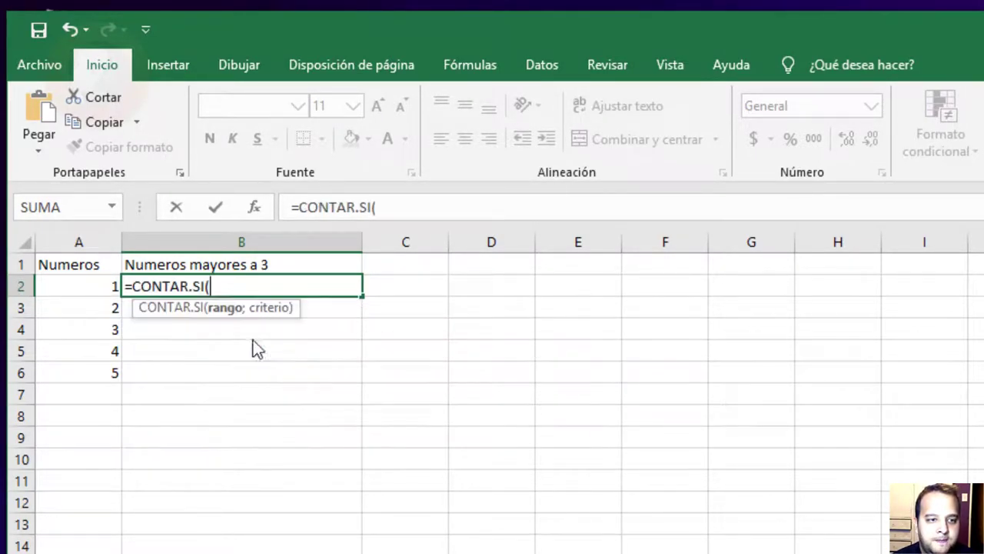
pyautogui.click(94, 241)
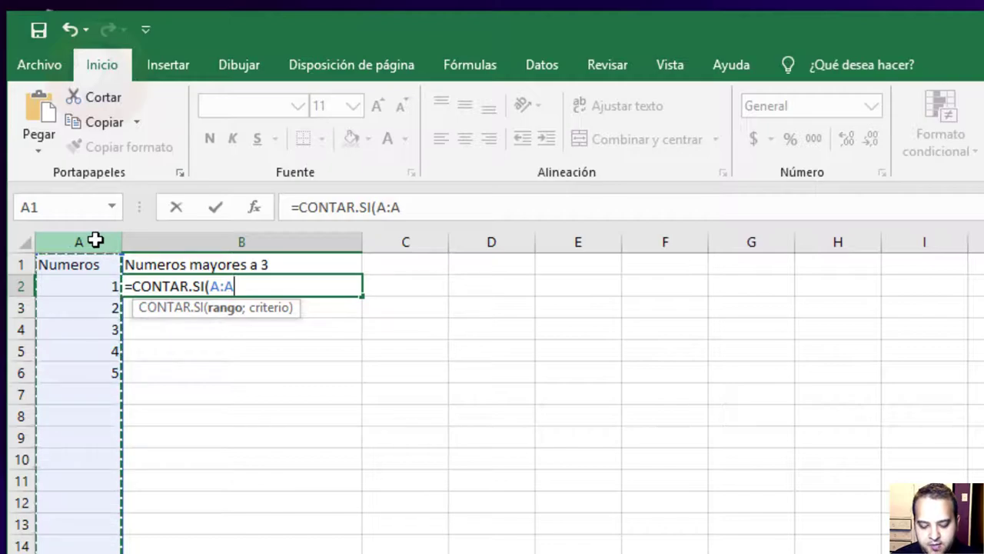
pyautogui.write(';')
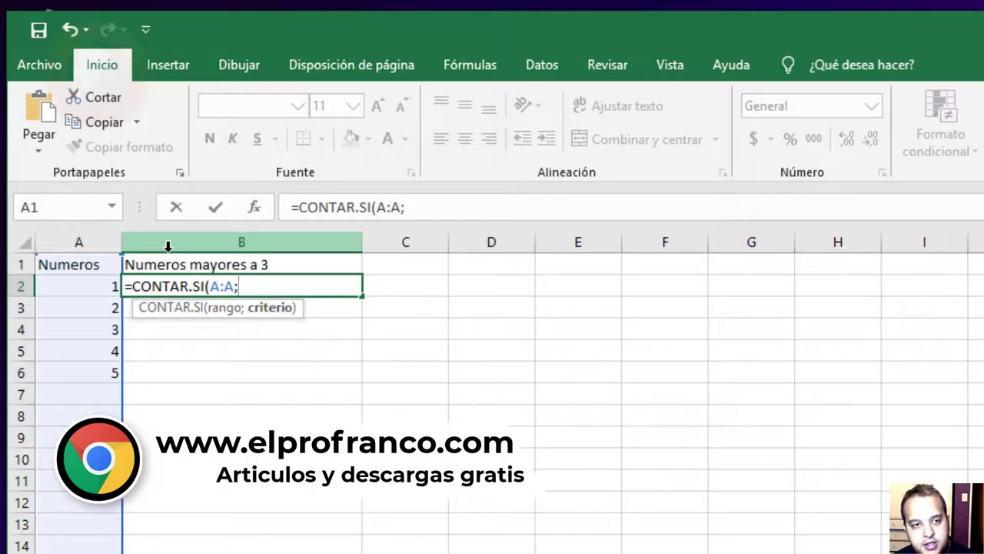
pyautogui.write('"')
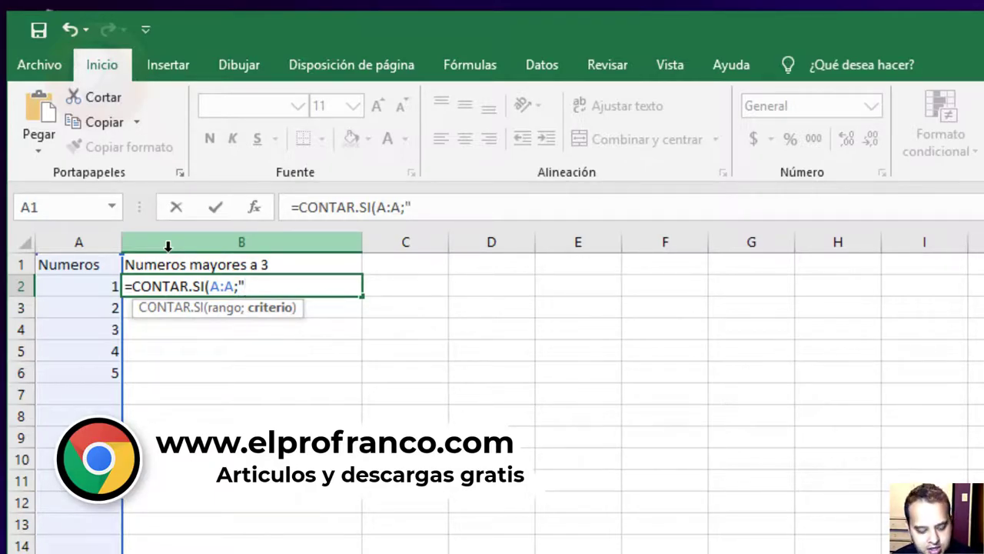
pyautogui.write('>')
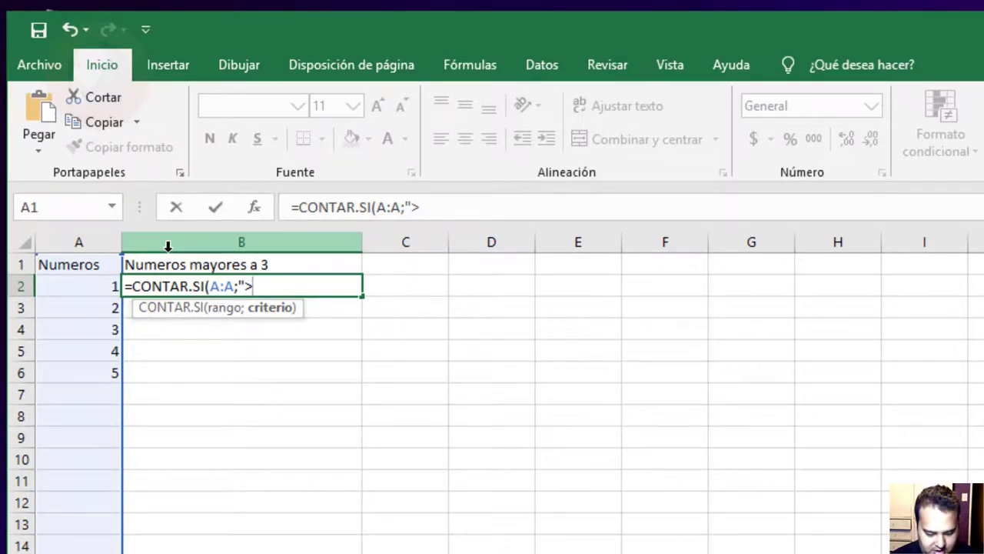
pyautogui.write('3')
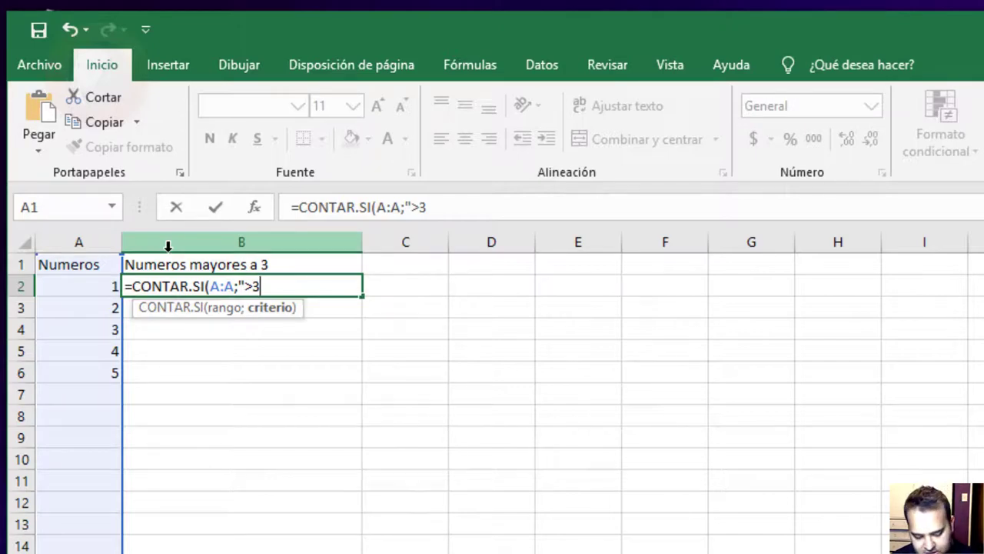
pyautogui.press('Return')
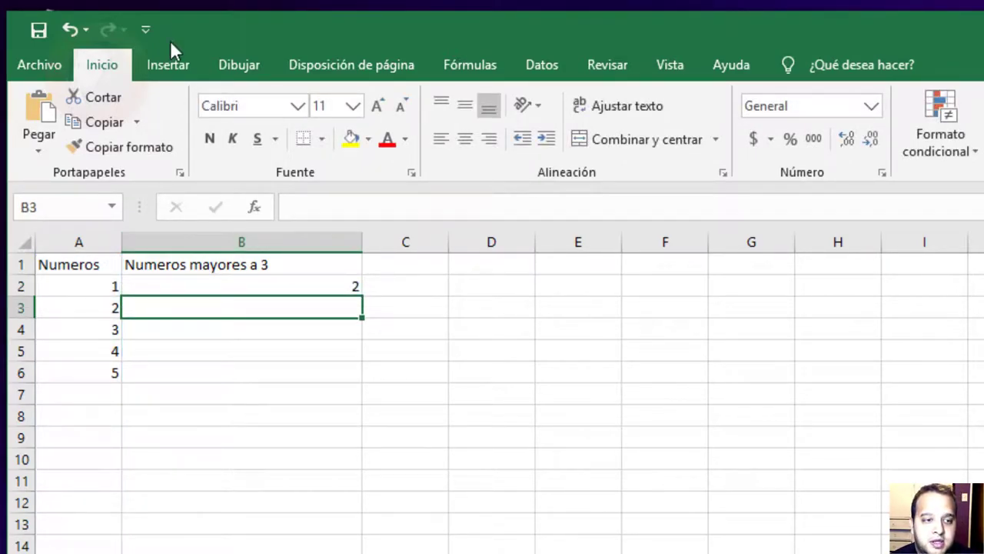
# Step: Convert the Numeros list A1:A6 into an Excel table with Ctrl+T
pyautogui.click(115, 356)
pyautogui.click(115, 371)
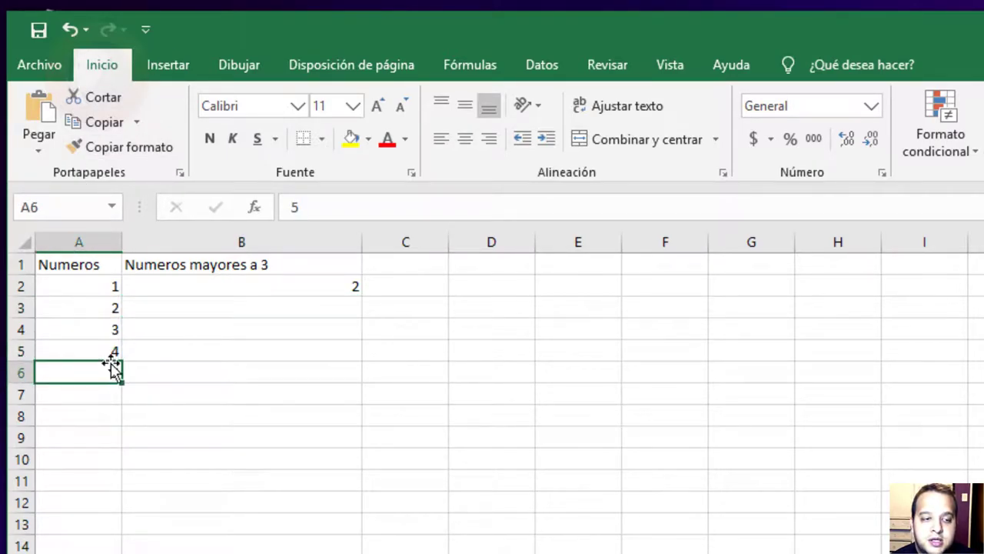
pyautogui.click(115, 357)
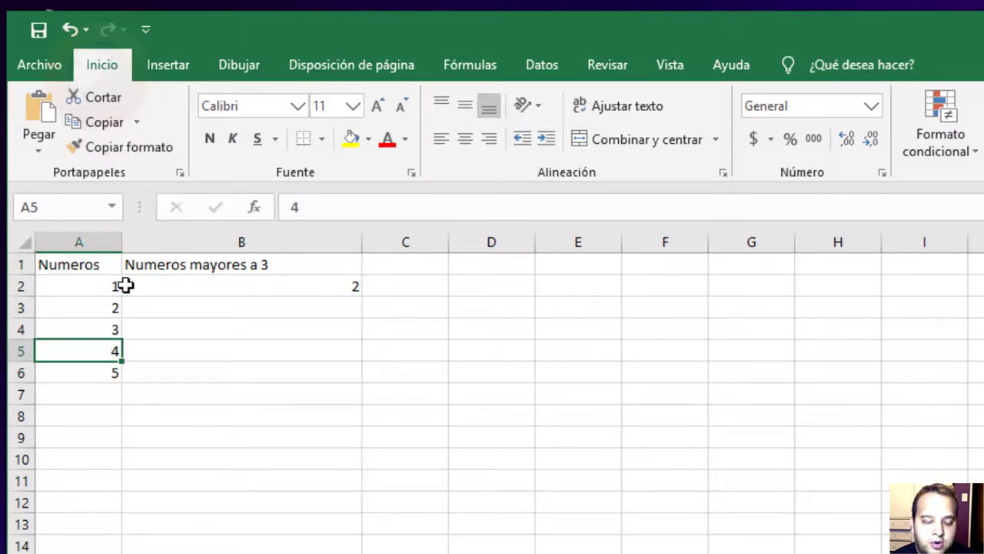
pyautogui.click(91, 266)
pyautogui.keyDown('shift'); pyautogui.click(99, 374); pyautogui.keyUp('shift')
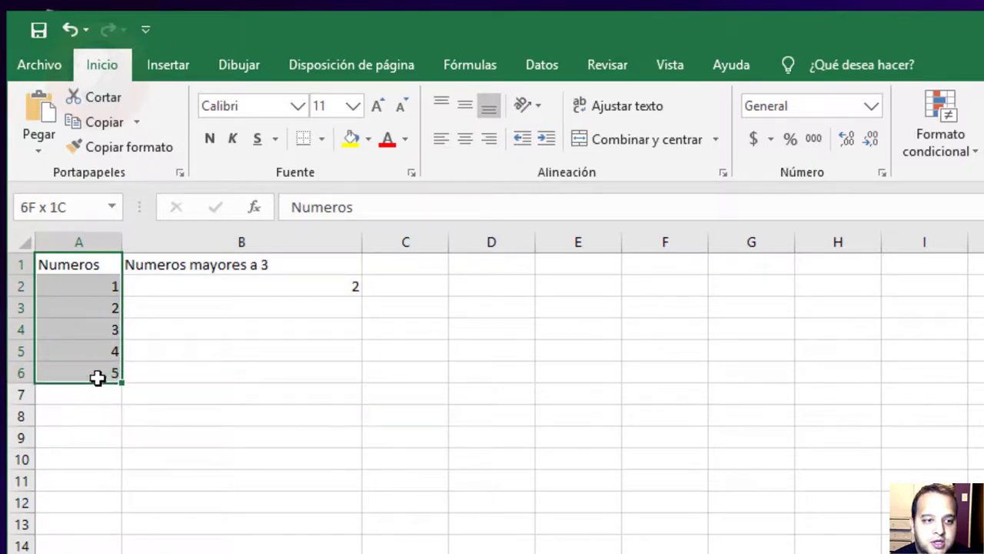
pyautogui.click(93, 267)
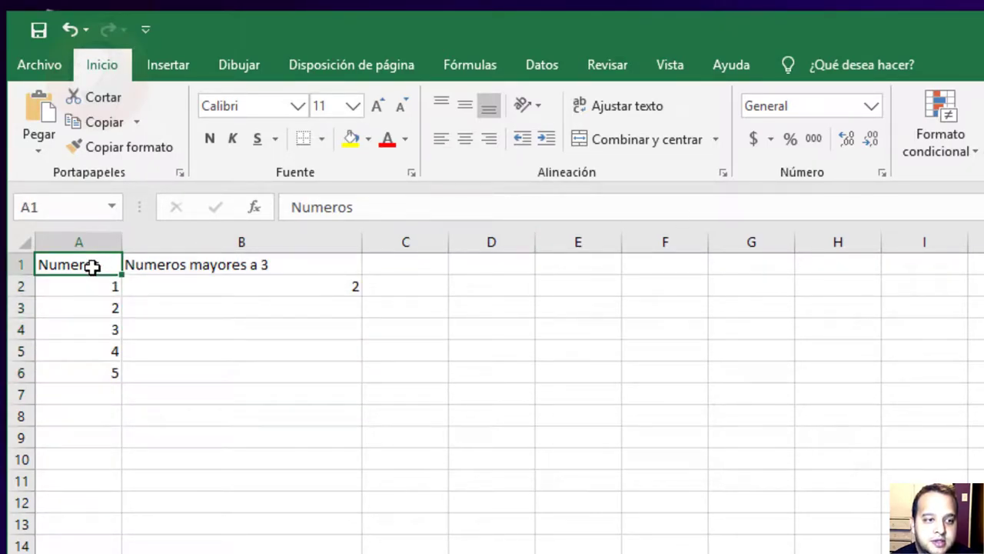
pyautogui.moveTo(79, 261); pyautogui.dragTo(110, 376)
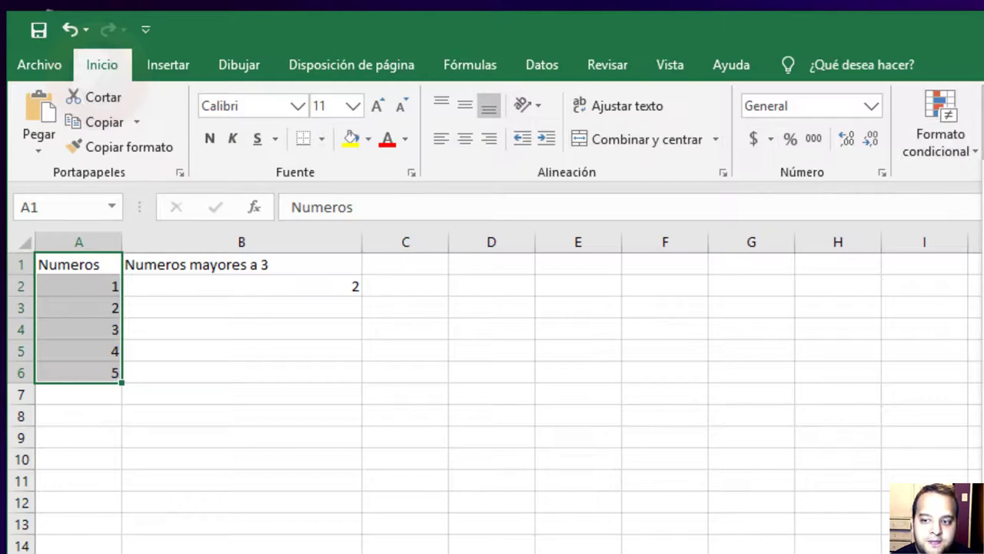
pyautogui.hotkey('ctrl', 't')
pyautogui.press('Return')
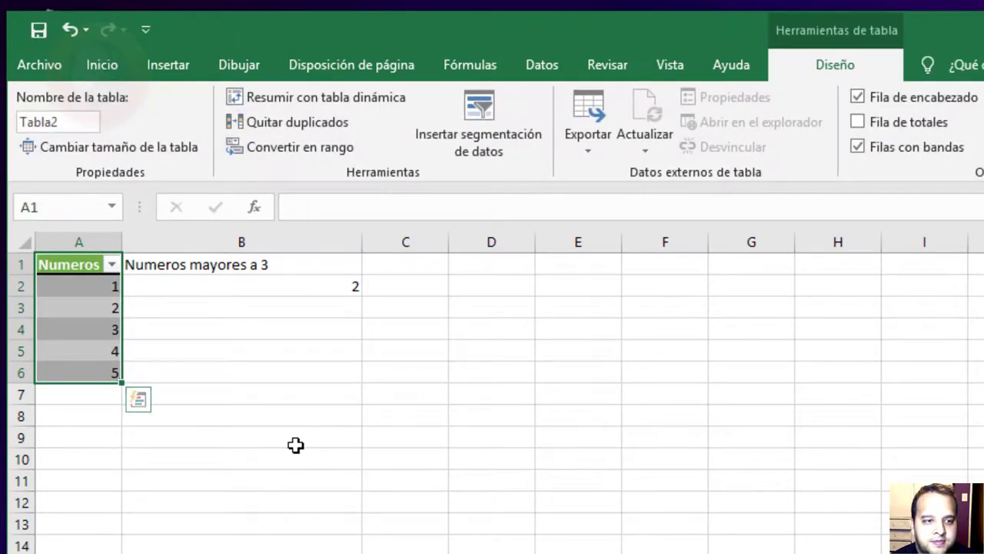
# Step: Centre the numbers 1 to 5 in A2:A6
pyautogui.click(228, 376)
pyautogui.moveTo(84, 375); pyautogui.dragTo(88, 285)
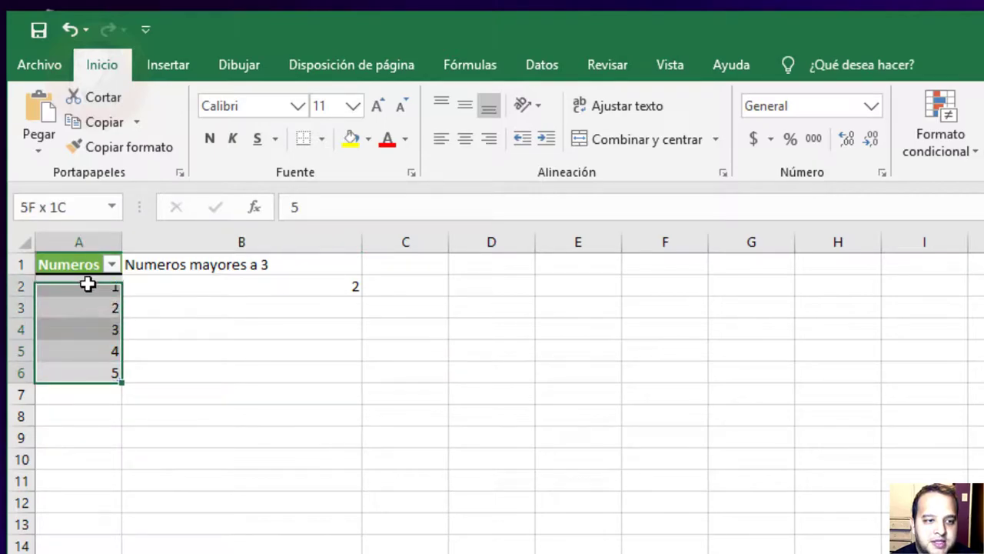
pyautogui.click(465, 139)
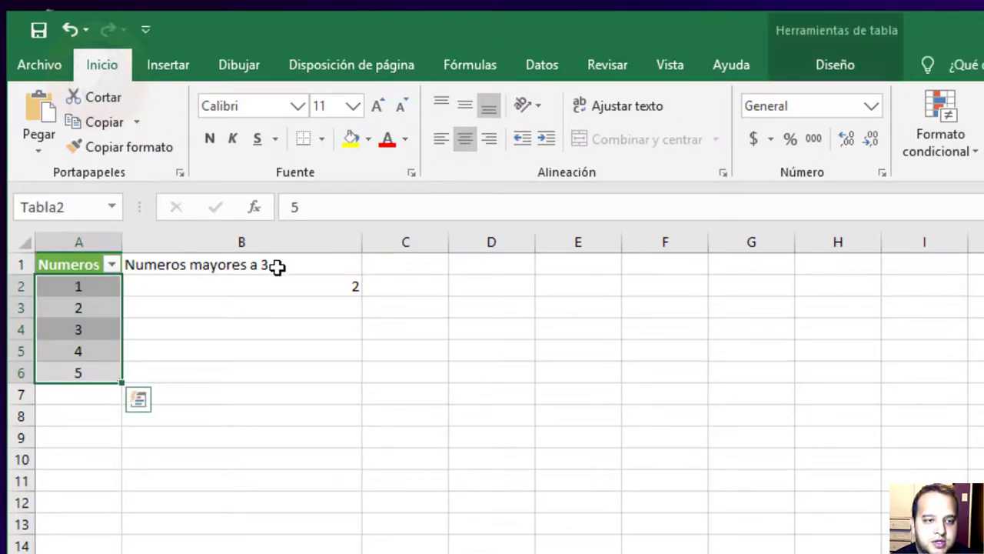
pyautogui.click(255, 266)
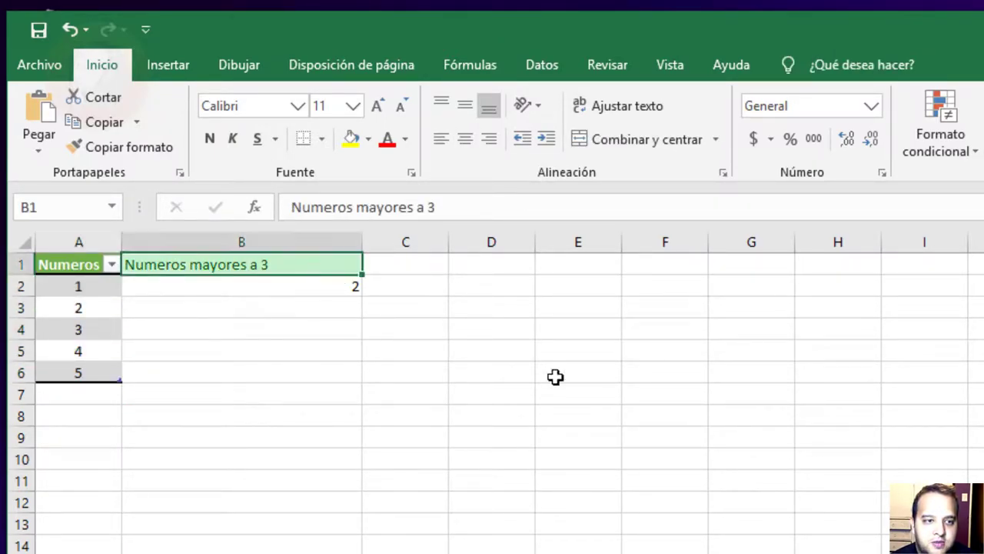
# Step: Centre column B's 'Numeros mayores a 3' header and its count of 2
pyautogui.click(343, 371)
pyautogui.click(347, 289)
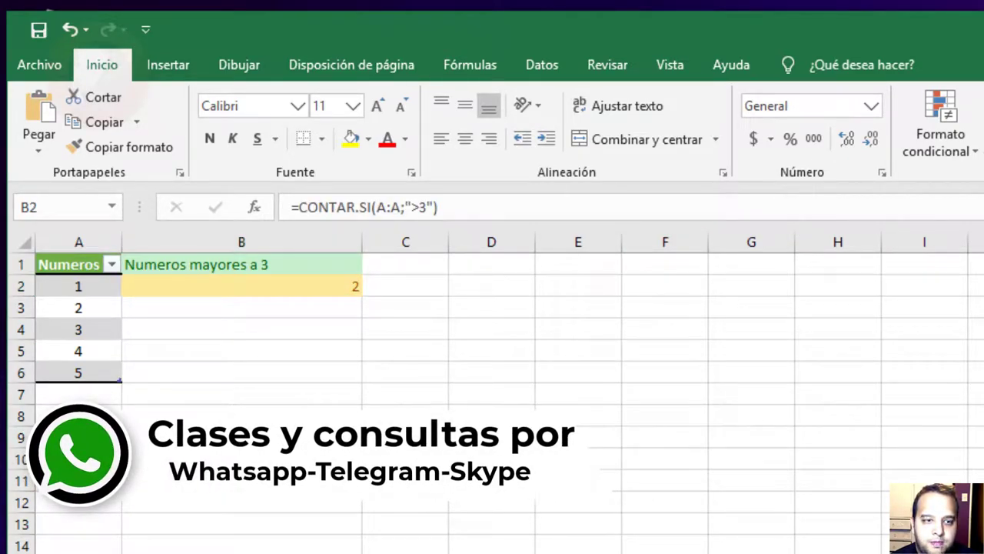
pyautogui.click(249, 241)
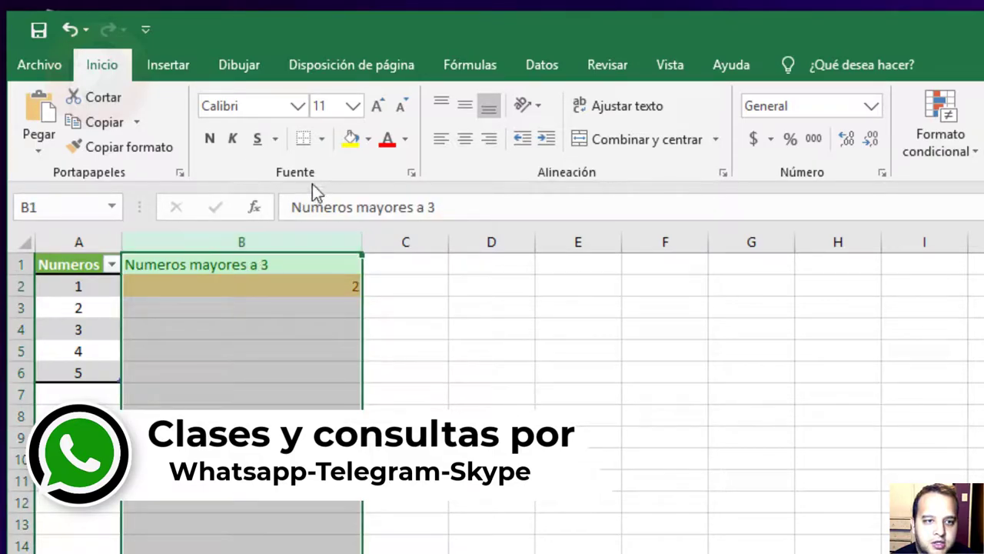
pyautogui.click(466, 139)
pyautogui.click(270, 342)
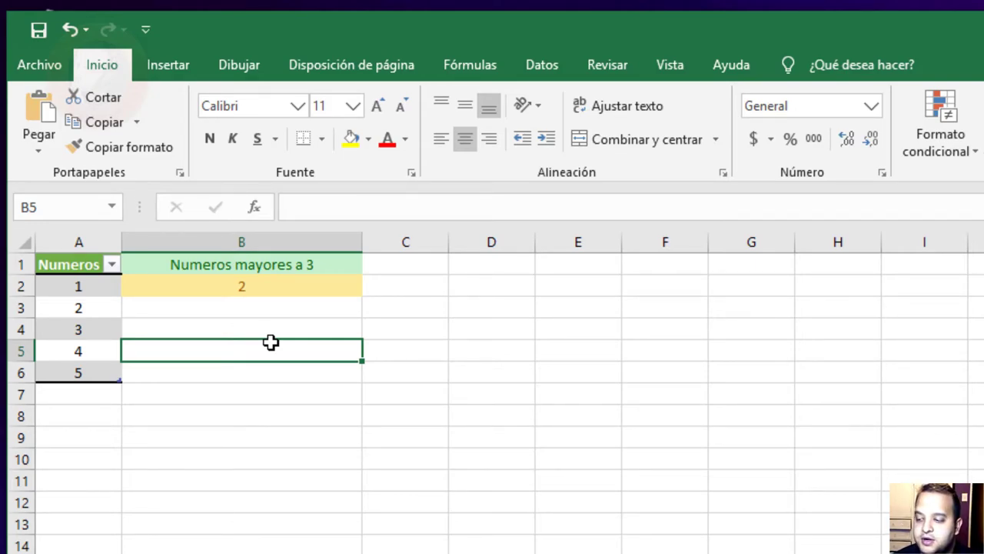
pyautogui.click(258, 295)
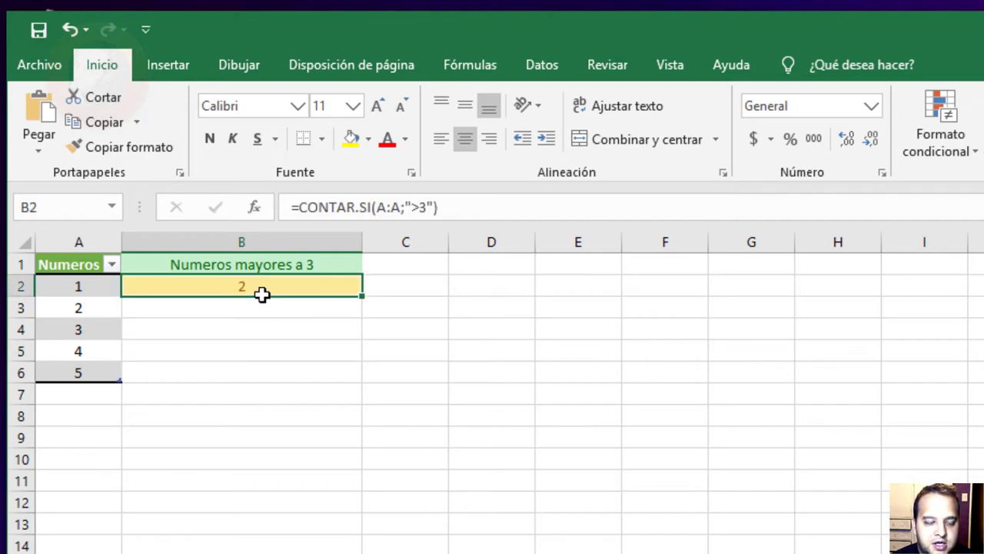